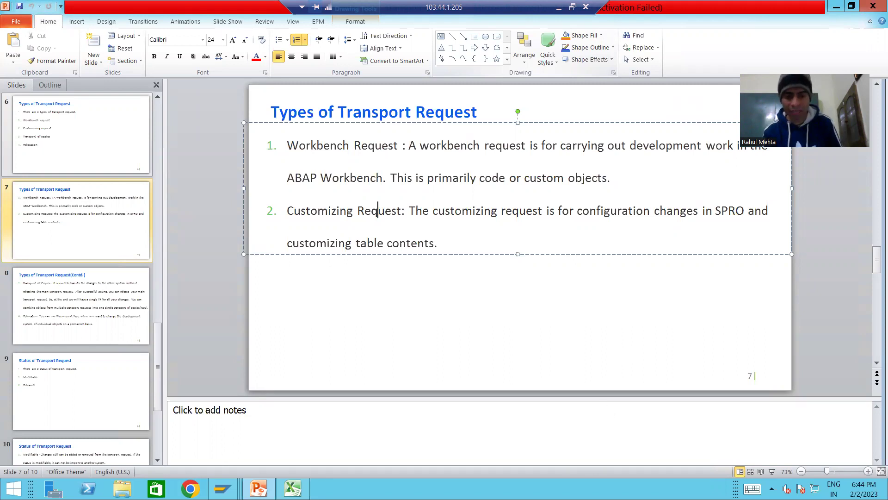
Switch to Excel to review the grade and vehicle allowance table, and return to the ABAP Dictionary initial screen in SAP
{"action": "left_click", "coordinate": [292, 488]}
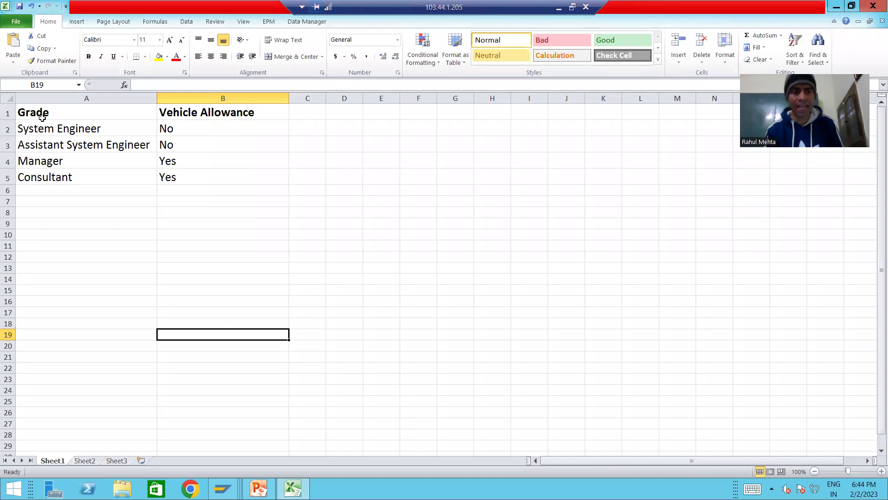
{"action": "left_click_drag", "start_coordinate": [49, 119], "coordinate": [183, 172]}
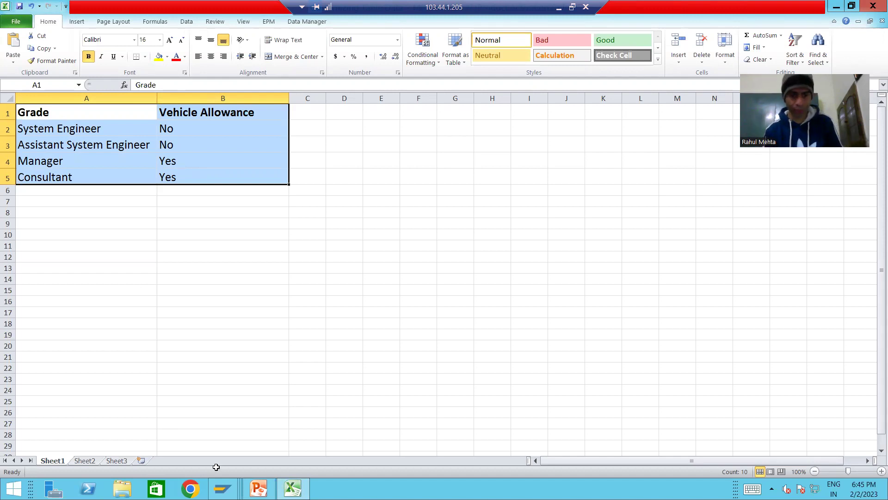
{"action": "left_click", "coordinate": [222, 489]}
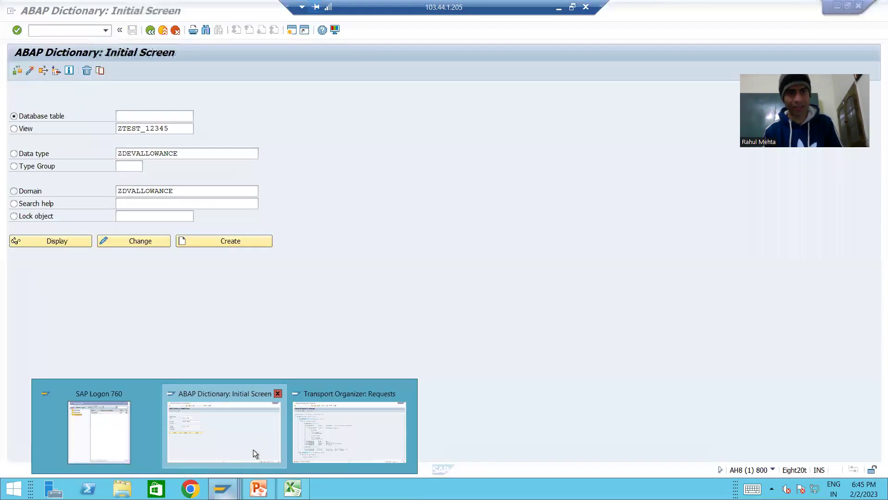
{"action": "left_click", "coordinate": [254, 449]}
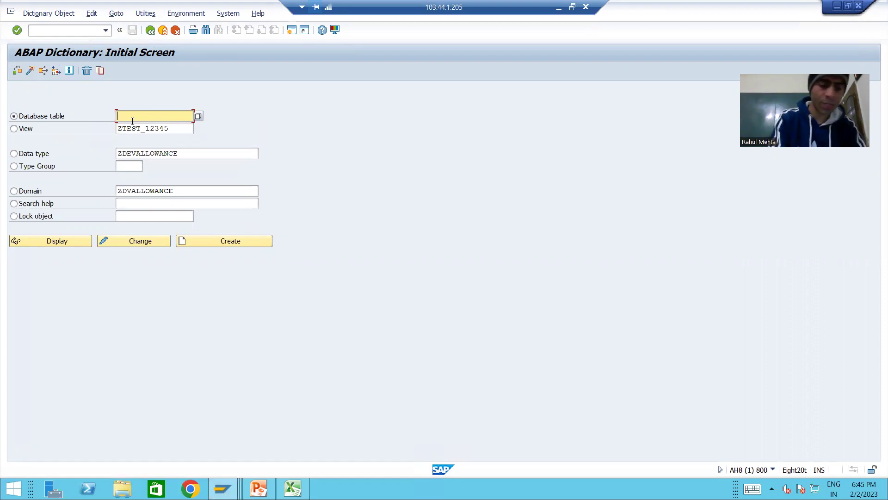
Start creating a database table named ZTVALLOWANCE
{"action": "type", "text": "ZT"}
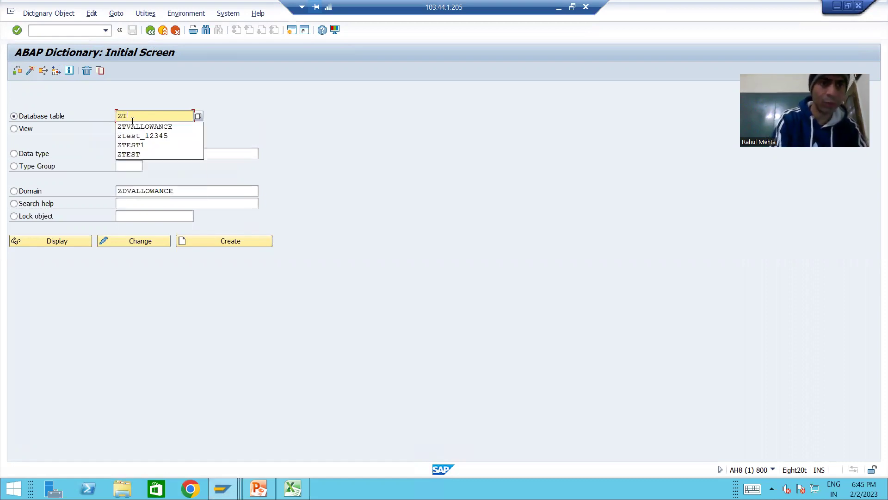
{"action": "type", "text": "V"}
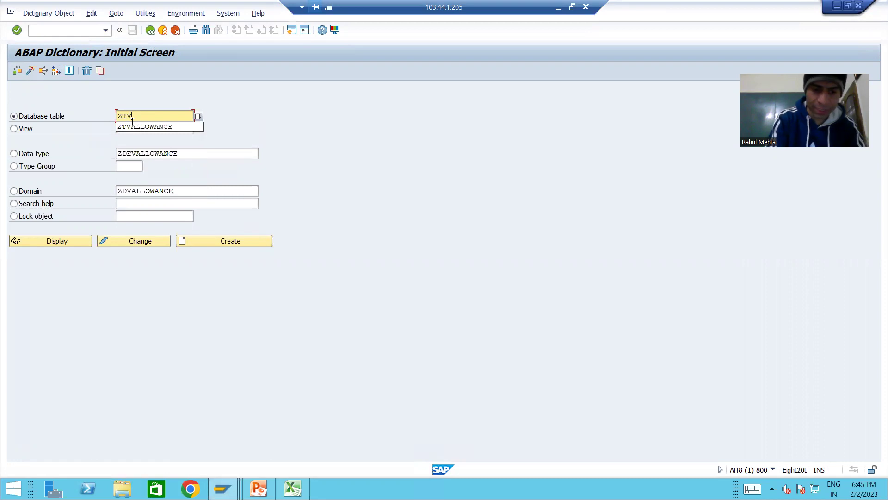
{"action": "key", "text": "BackSpace"}
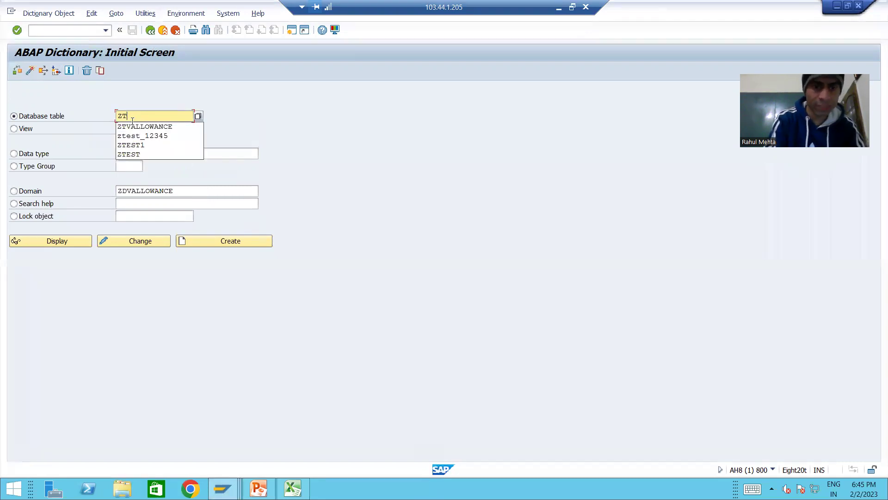
{"action": "type", "text": "VEHICLE"}
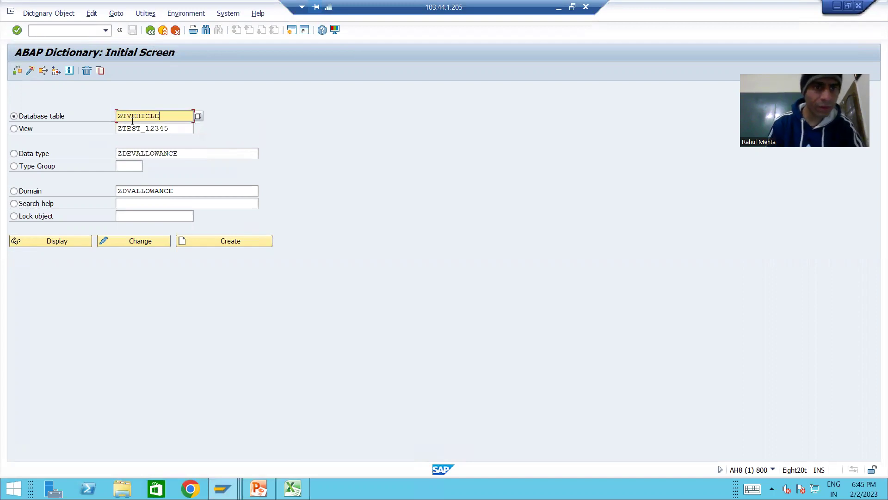
{"action": "key", "text": "BackSpace"}
{"action": "key", "text": "BackSpace"}
{"action": "key", "text": "BackSpace"}
{"action": "key", "text": "BackSpace"}
{"action": "key", "text": "BackSpace"}
{"action": "key", "text": "BackSpace"}
{"action": "key", "text": "BackSpace"}
{"action": "key", "text": "BackSpace"}
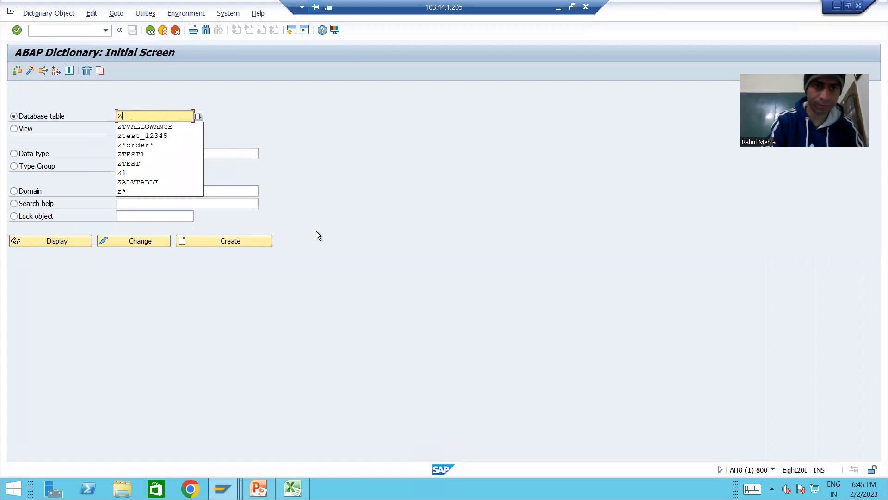
{"action": "type", "text": "TV"}
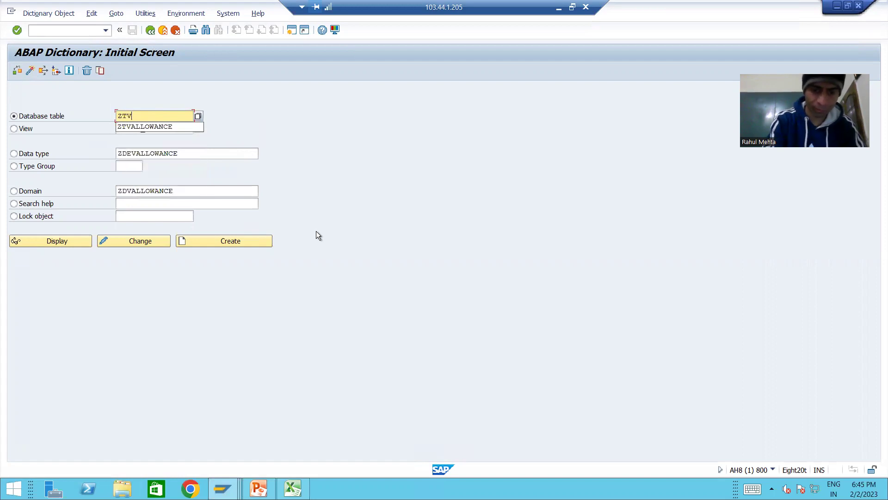
{"action": "type", "text": "ALLOW"}
{"action": "key", "text": "Down"}
{"action": "key", "text": "Return"}
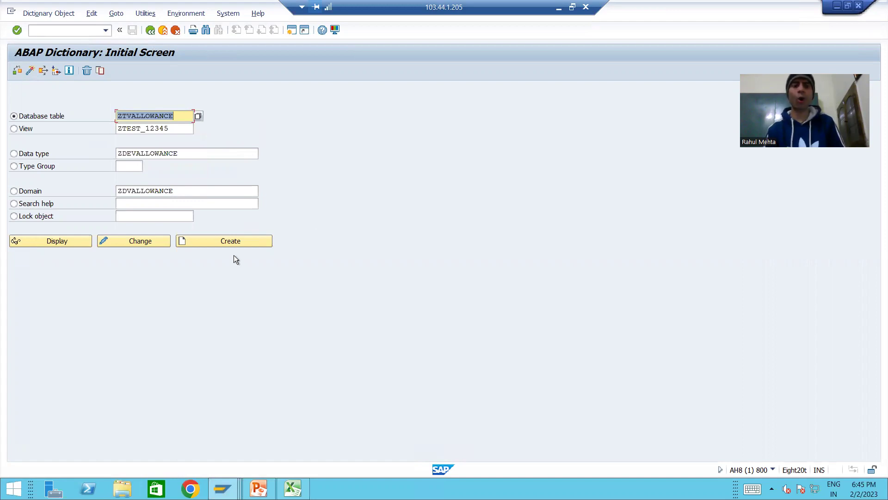
{"action": "left_click", "coordinate": [229, 241]}
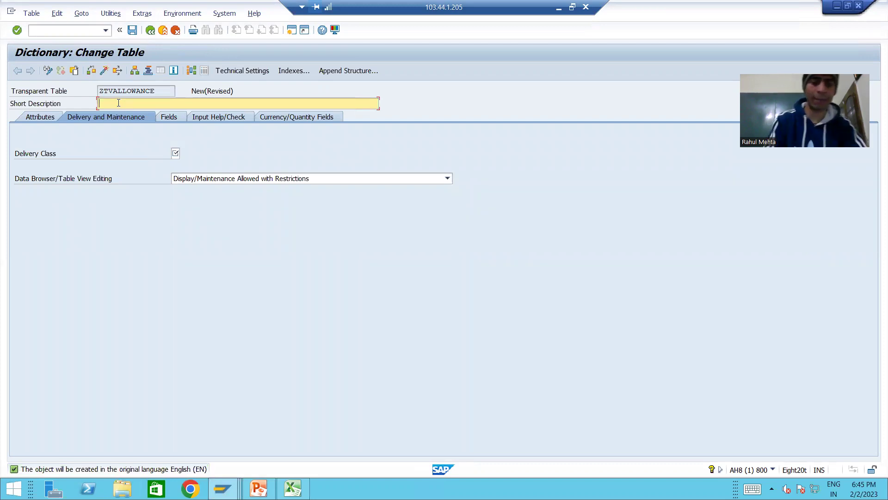
Enter "Vehicle Allowance Table" as the table's short description
{"action": "type", "text": "Veh"}
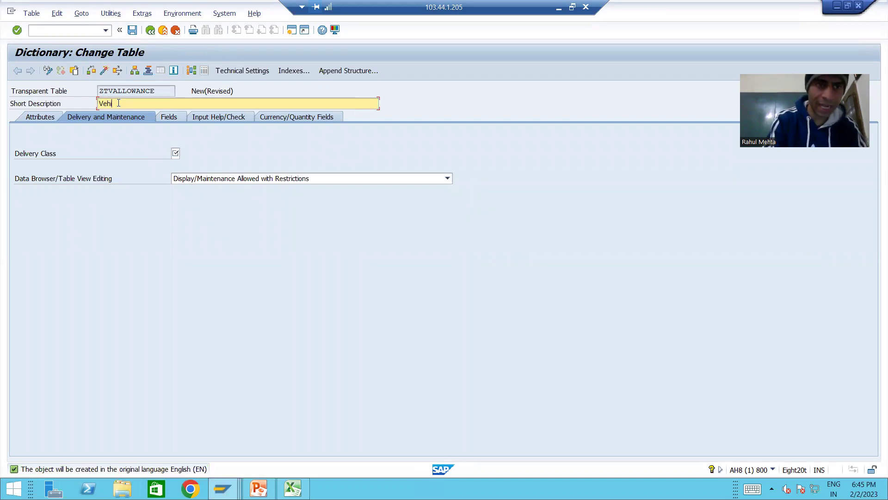
{"action": "type", "text": "icle All"}
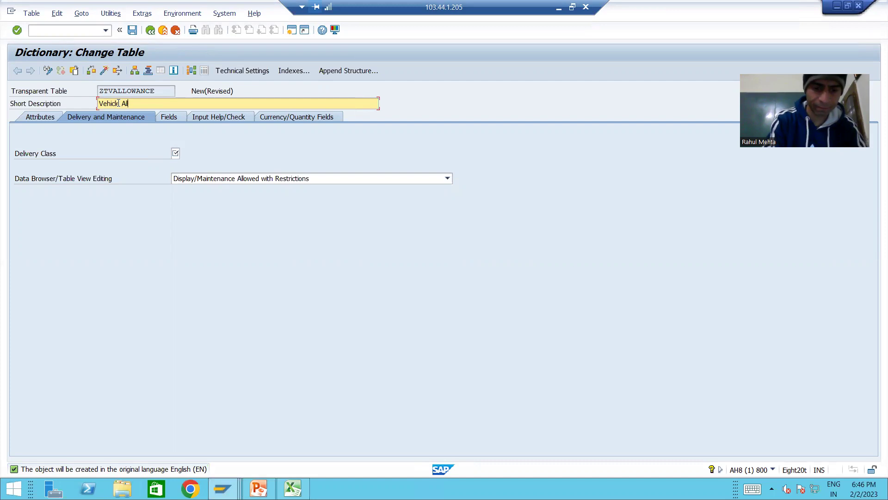
{"action": "type", "text": "owance Table"}
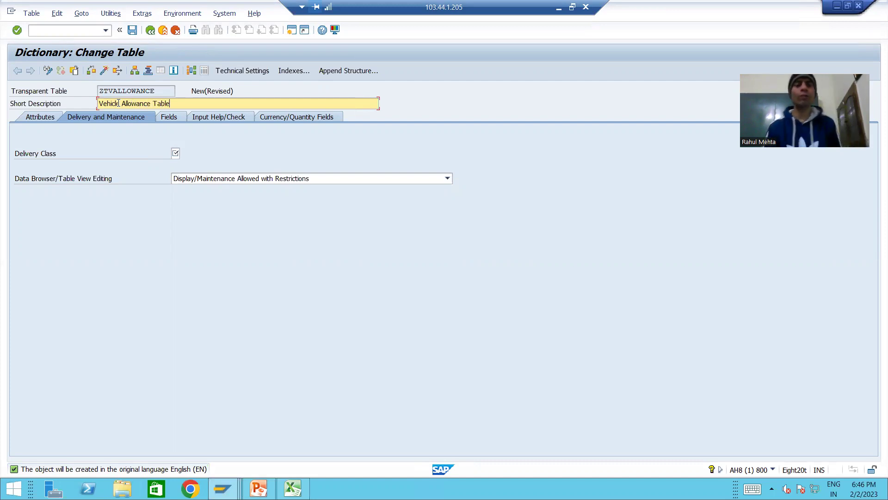
Set the delivery class to C (customizing table) and the Data Browser/Table View Editing option to Display/Maintenance Allowed
{"action": "left_click", "coordinate": [177, 154]}
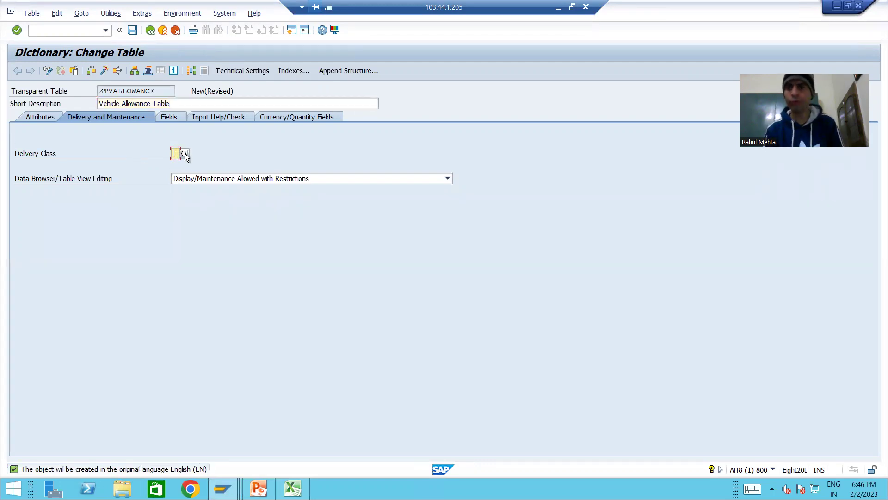
{"action": "left_click", "coordinate": [184, 153]}
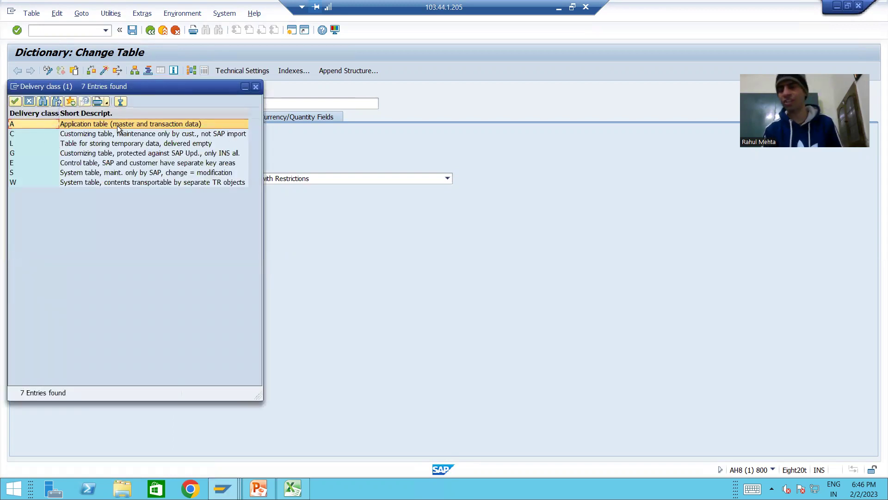
{"action": "left_click", "coordinate": [41, 135]}
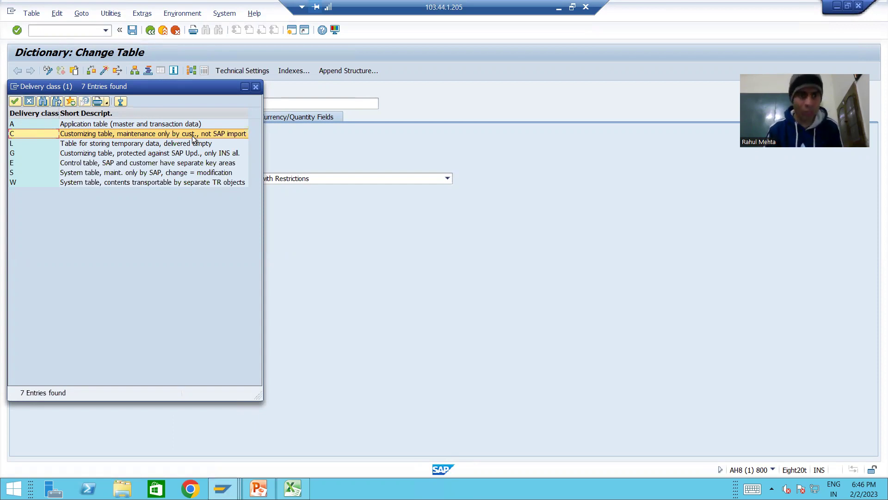
{"action": "double_click", "coordinate": [101, 137]}
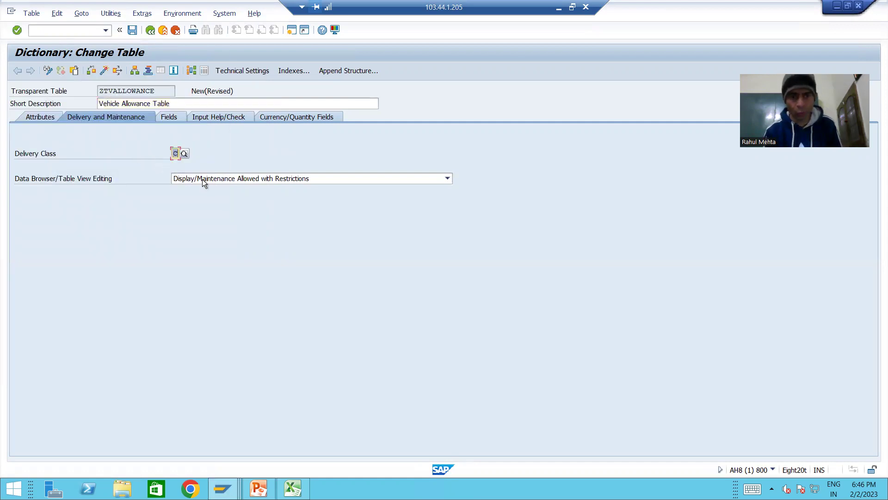
{"action": "left_click", "coordinate": [204, 179]}
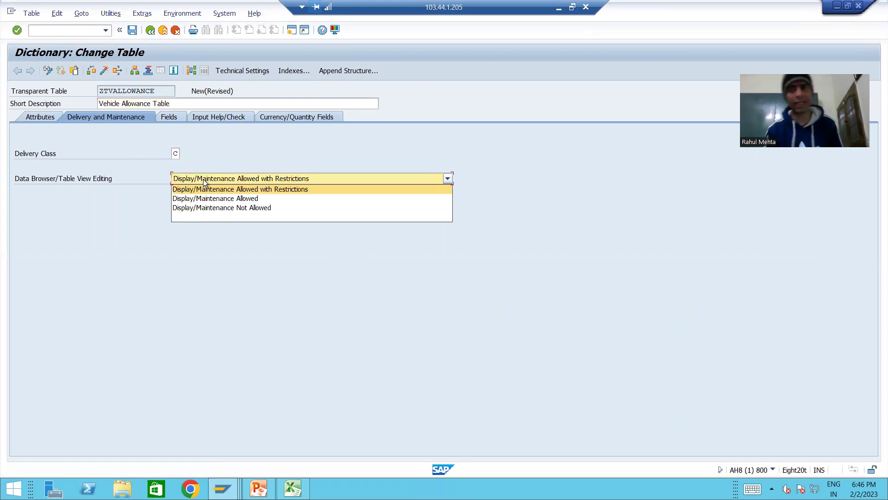
{"action": "left_click", "coordinate": [204, 199]}
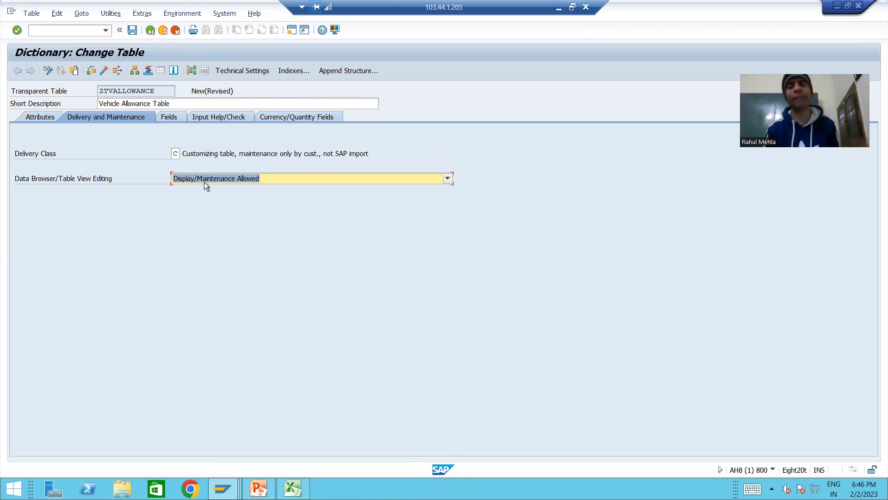
Add the first table field MANDT with data element MANDT
{"action": "left_click", "coordinate": [169, 118]}
{"action": "left_click", "coordinate": [55, 166]}
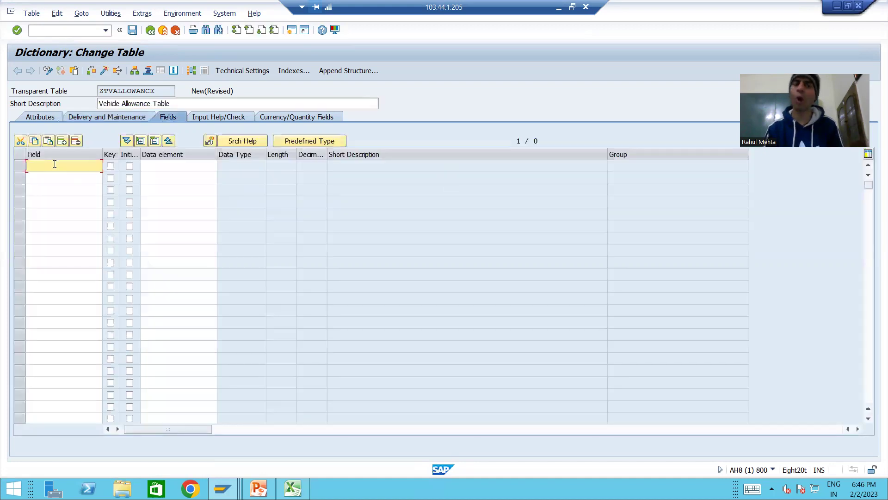
{"action": "type", "text": "MANDT"}
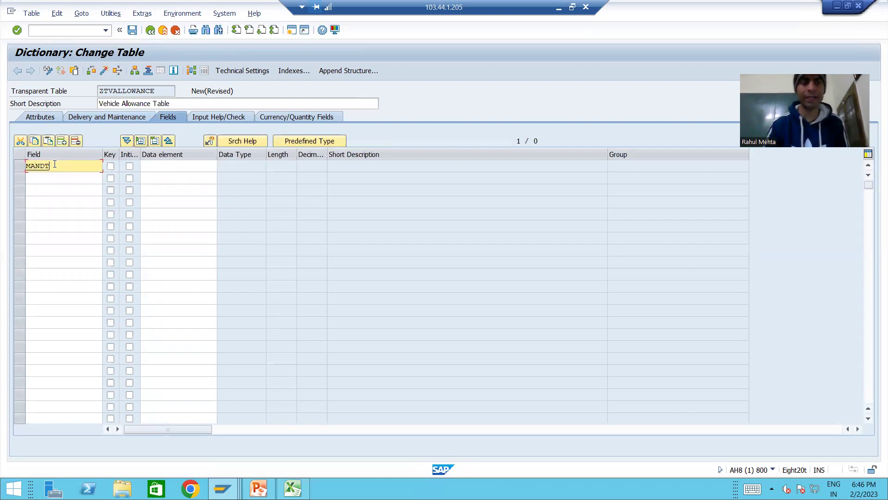
{"action": "left_click", "coordinate": [158, 164]}
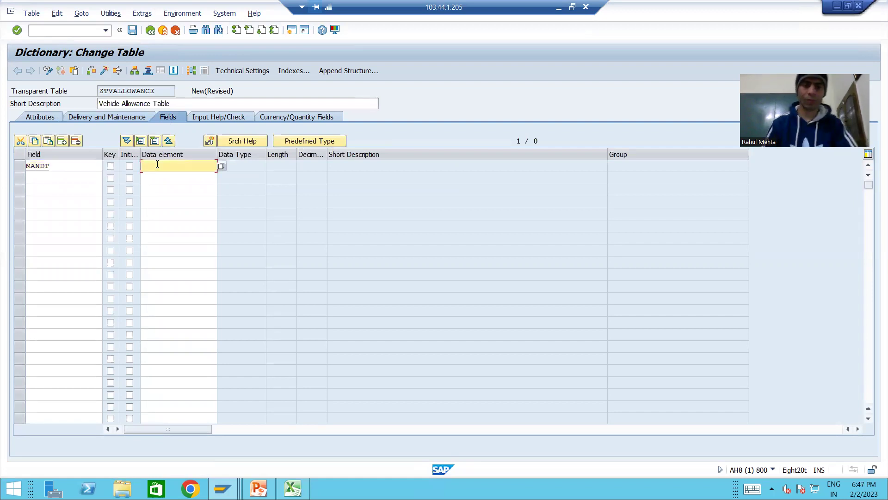
{"action": "type", "text": "MANDT"}
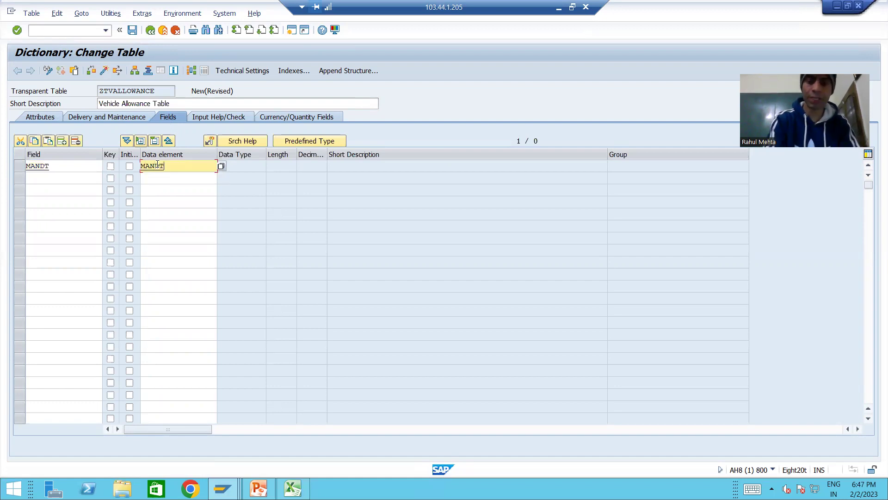
{"action": "key", "text": "Return"}
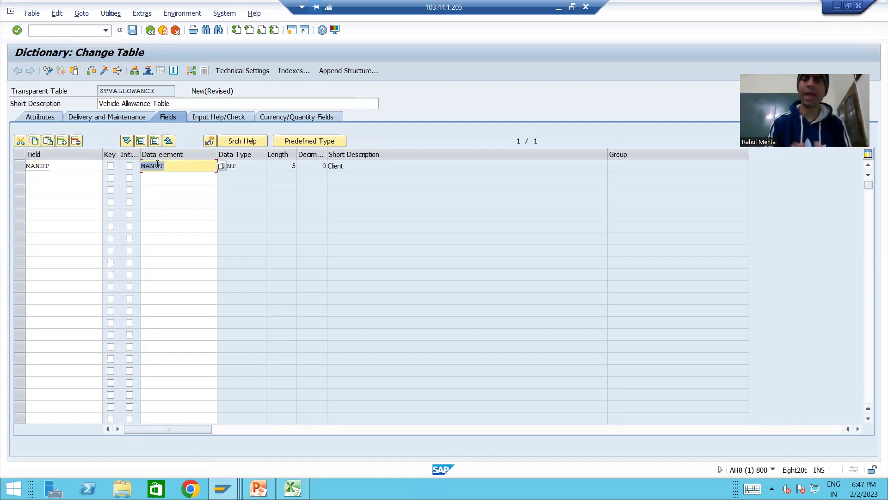
Save the table in package ZPKG_27 under own workbench request AH8K901655, checking the objects under its task AH8K901656
{"action": "left_click", "coordinate": [132, 30]}
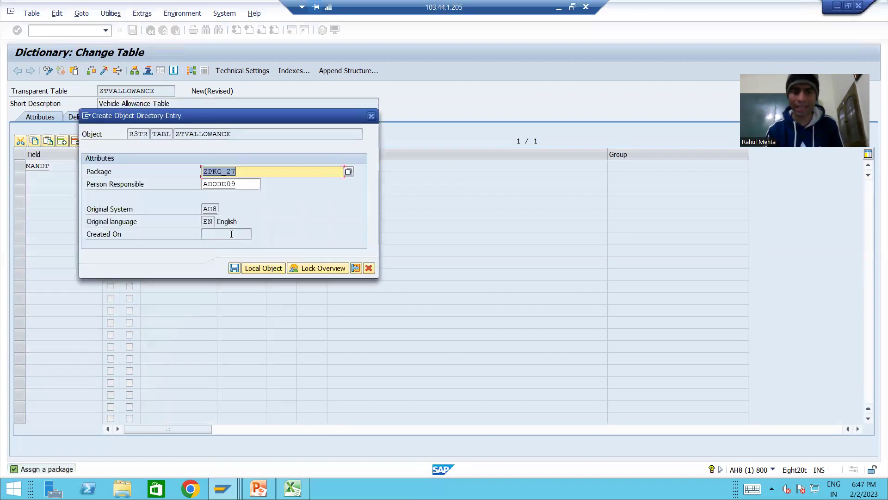
{"action": "left_click", "coordinate": [234, 268]}
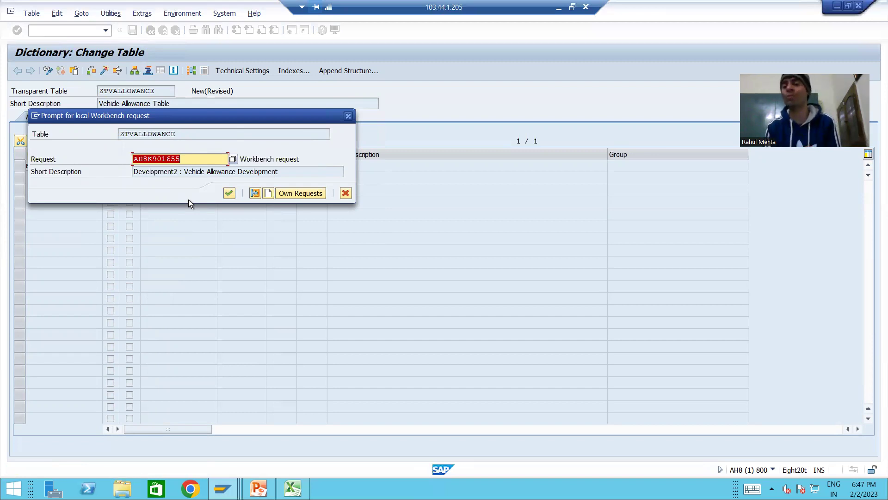
{"action": "left_click", "coordinate": [293, 196]}
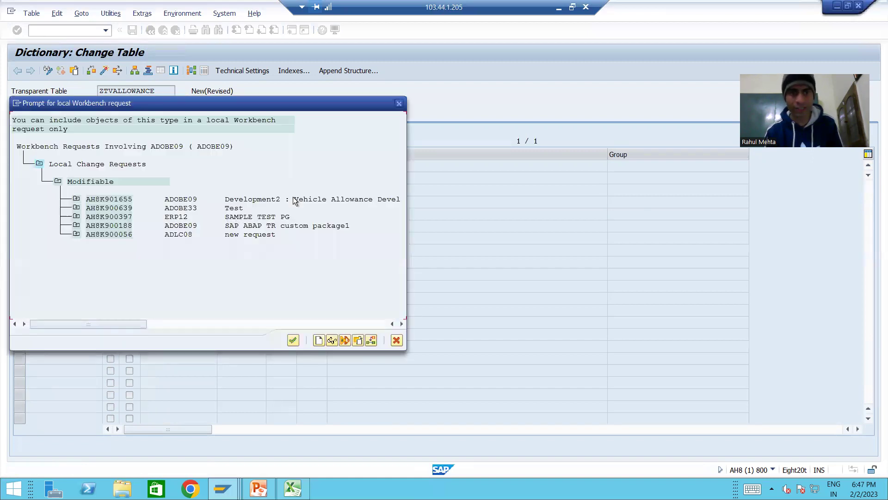
{"action": "left_click", "coordinate": [77, 199]}
{"action": "left_click", "coordinate": [94, 217]}
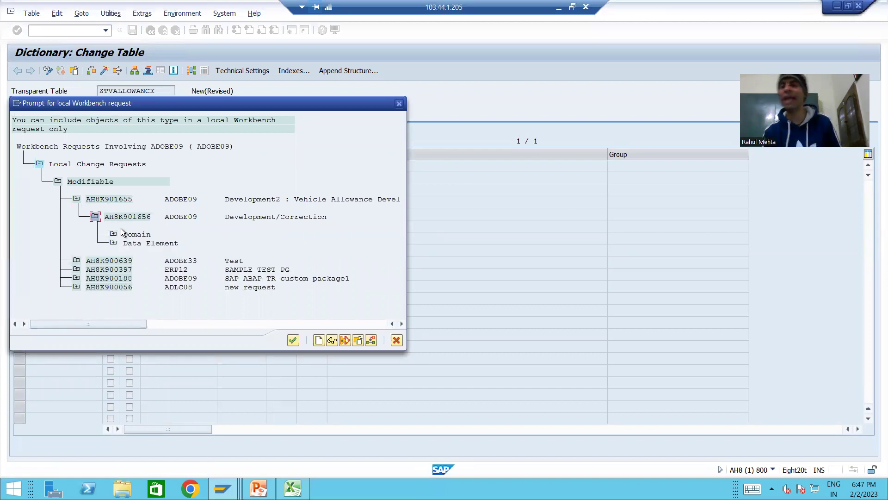
{"action": "double_click", "coordinate": [124, 216]}
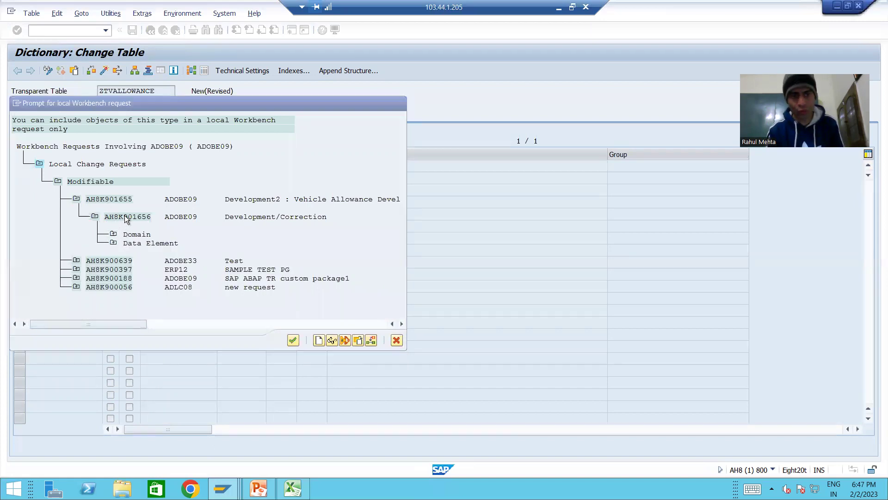
{"action": "left_click", "coordinate": [229, 193]}
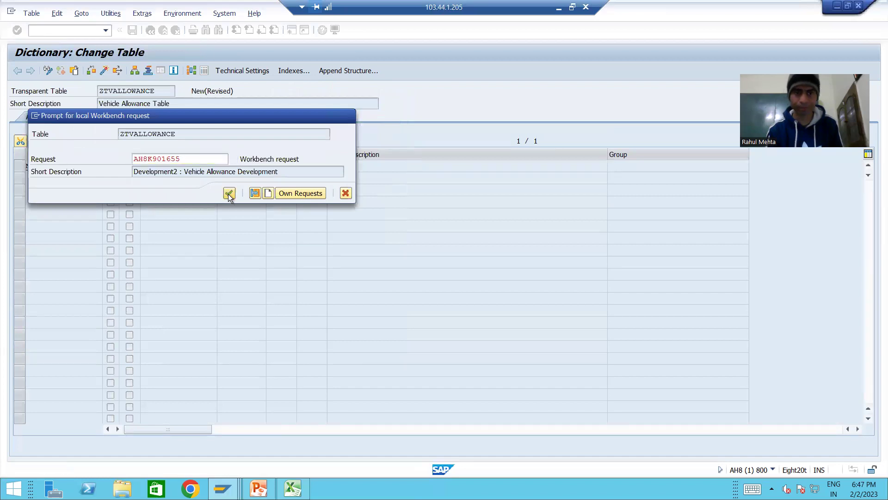
Add the table field GRADE below MANDT with data element ZDEGRADE
{"action": "left_click", "coordinate": [62, 179]}
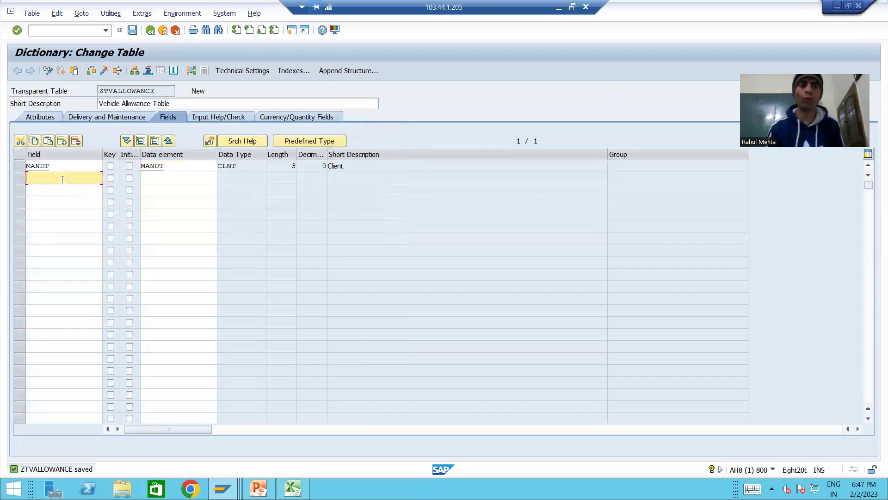
{"action": "type", "text": "GRADE"}
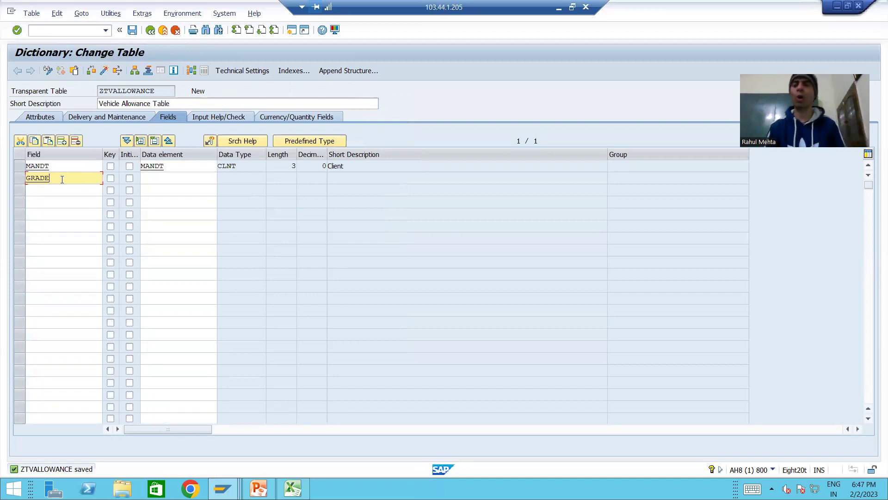
{"action": "left_click", "coordinate": [158, 179]}
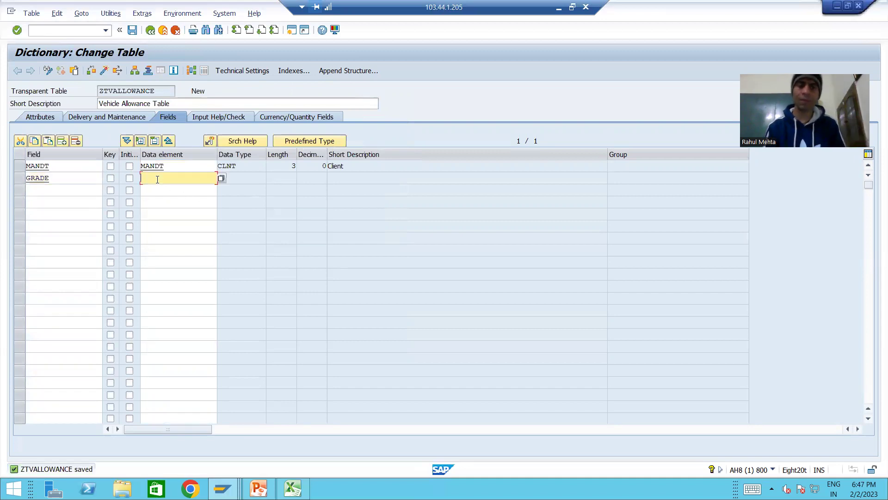
{"action": "type", "text": "ZDE"}
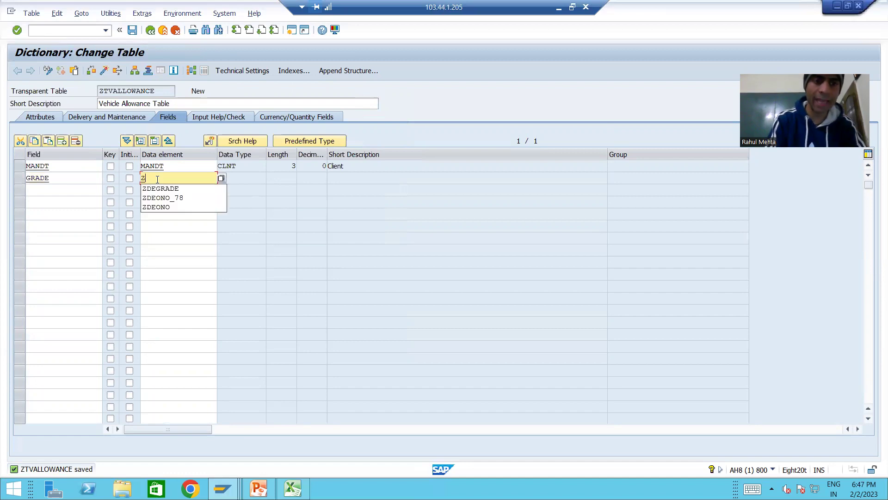
{"action": "key", "text": "Down"}
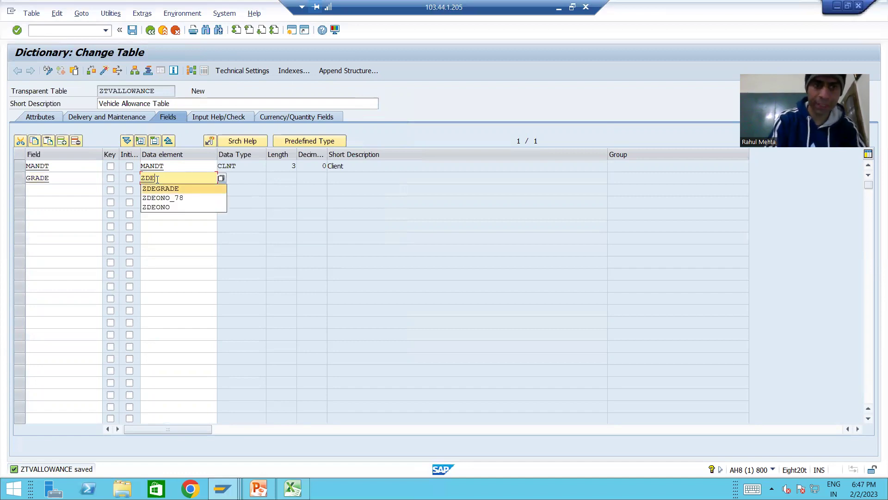
{"action": "key", "text": "Return"}
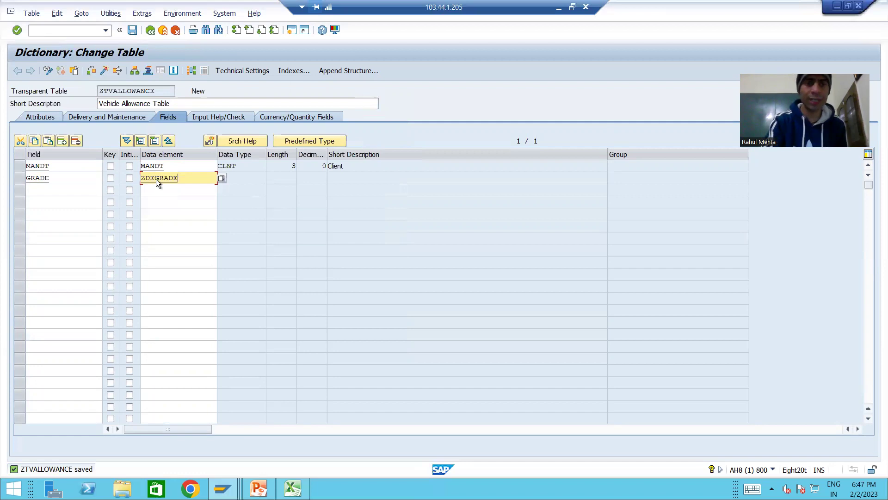
{"action": "key", "text": "Return"}
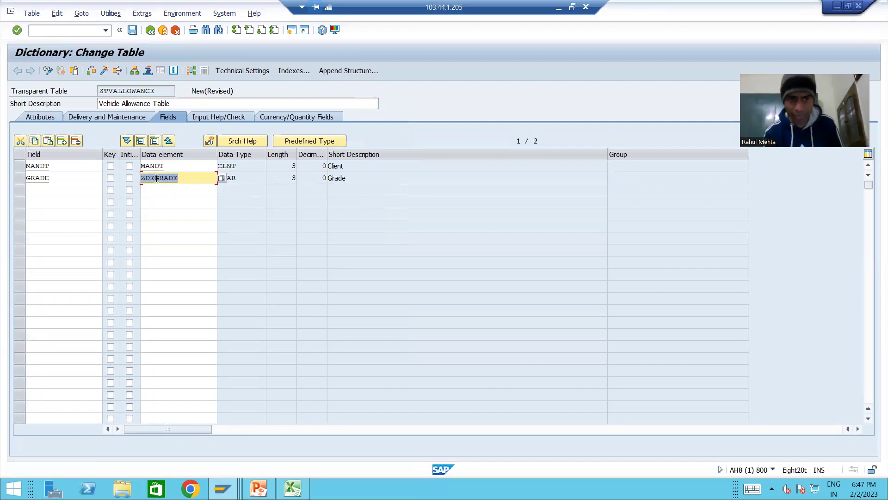
Inspect the definition of data element ZDEGRADE, saving the table changes on the way, and return to the table
{"action": "key", "text": "F3"}
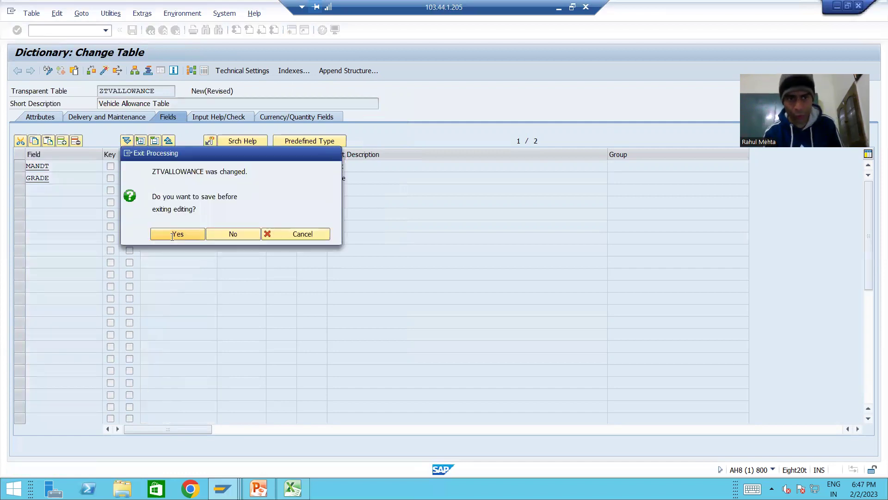
{"action": "left_click", "coordinate": [171, 236]}
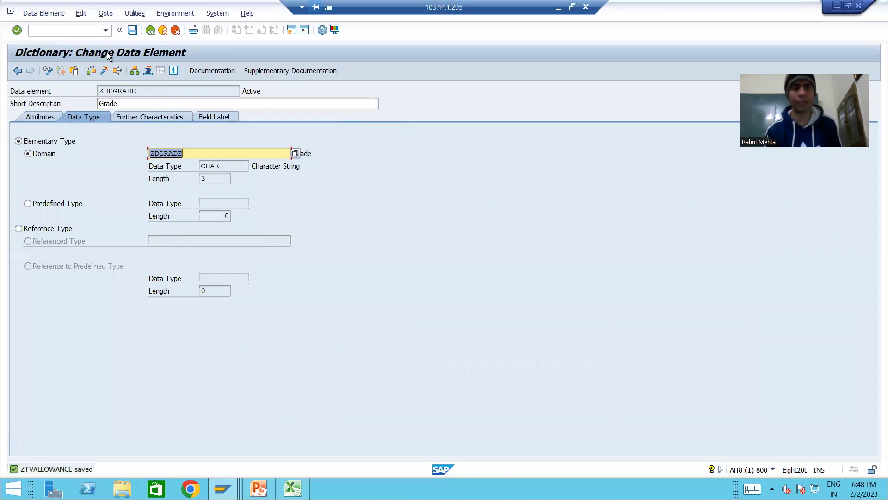
{"action": "left_click", "coordinate": [150, 30]}
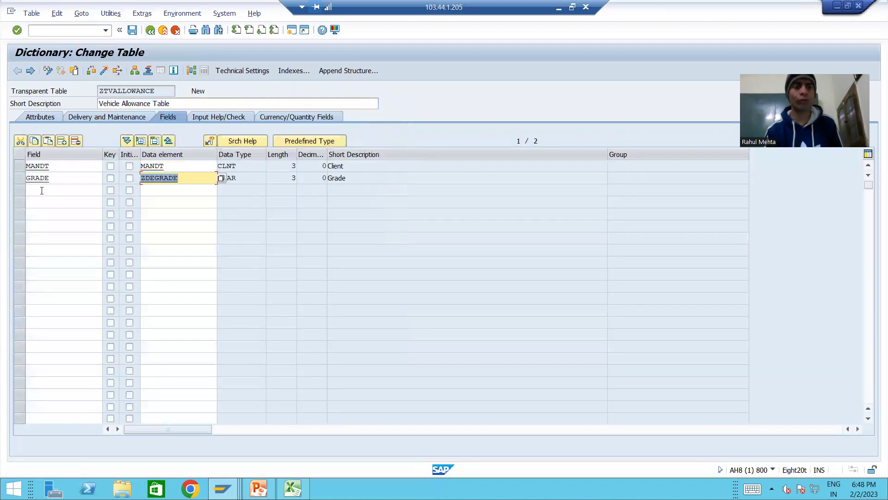
Add the table field VALLOW below GRADE with data element ZDEVALLOWANCE
{"action": "left_click", "coordinate": [43, 191]}
{"action": "type", "text": "VALLOW"}
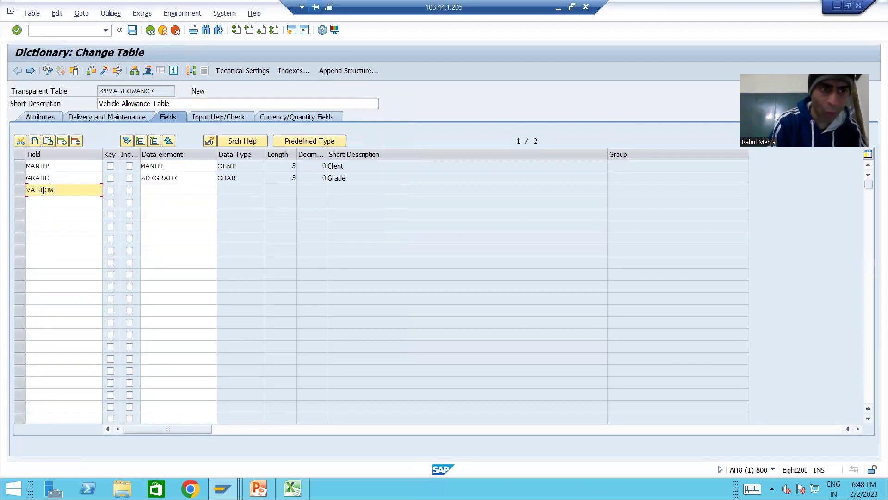
{"action": "left_click", "coordinate": [154, 189]}
{"action": "type", "text": "Z"}
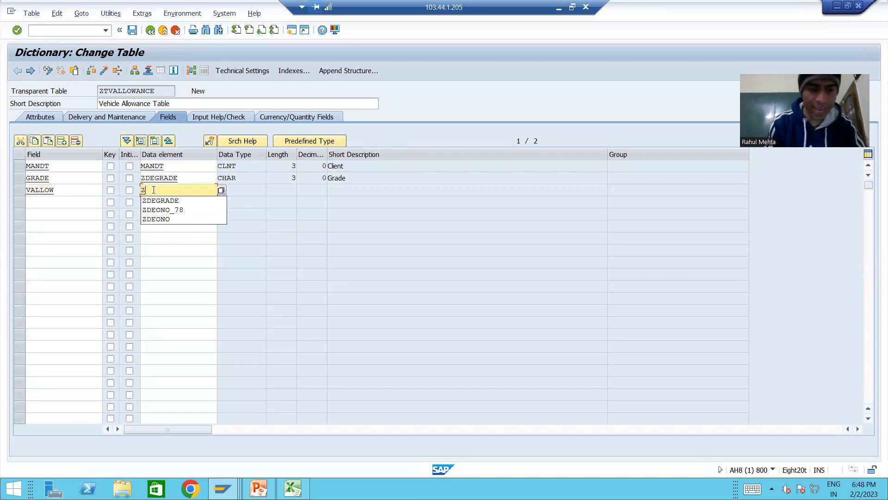
{"action": "type", "text": "DEVA"}
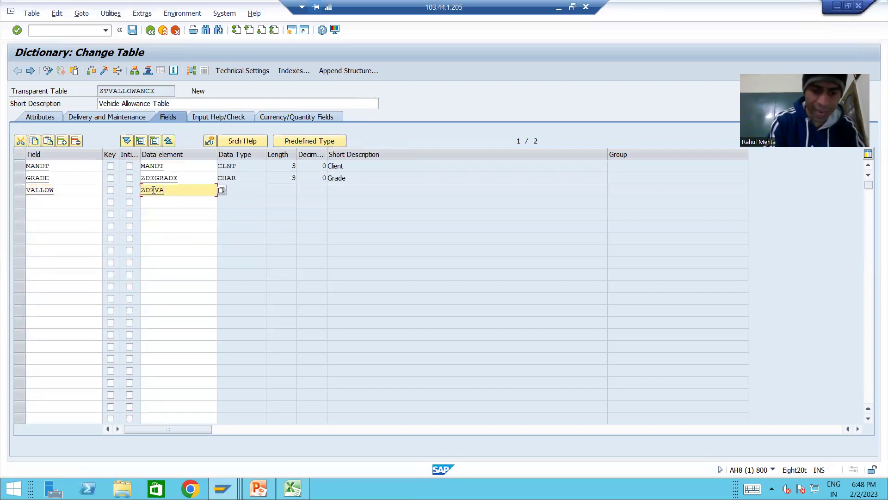
{"action": "type", "text": "LLOWANCE"}
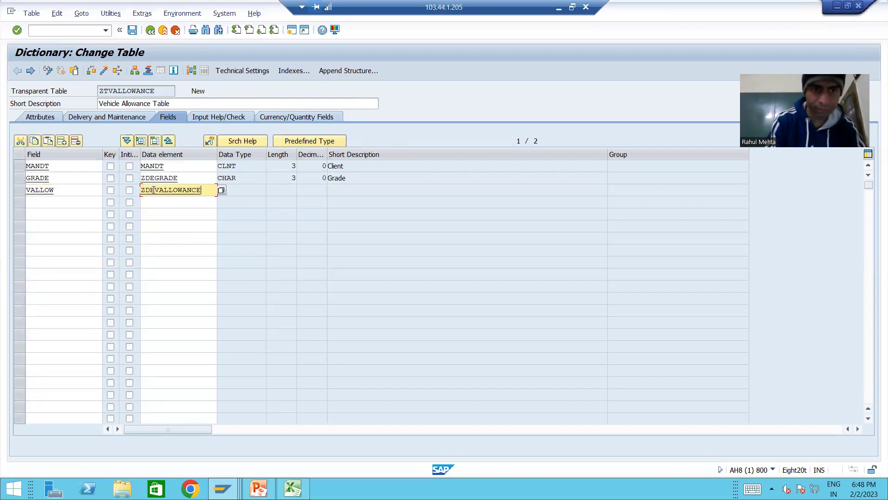
{"action": "key", "text": "Return"}
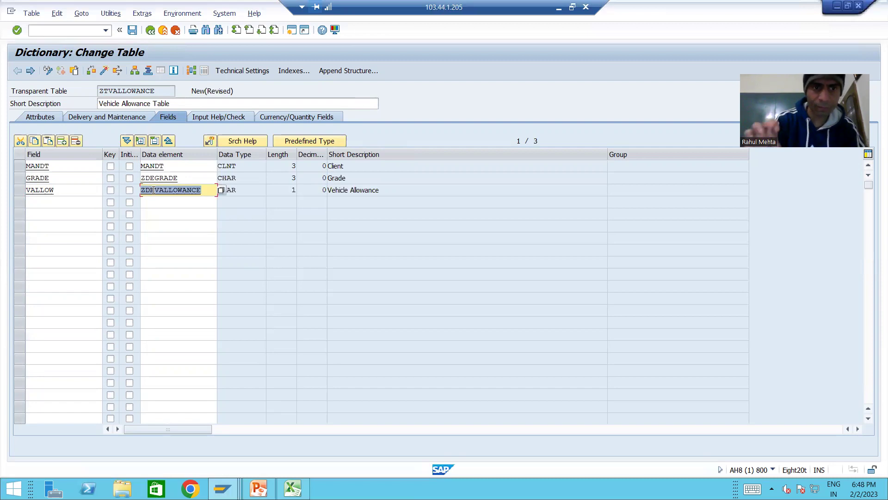
Inspect the definition of data element ZDEVALLOWANCE, saving the table changes on the way, and return to the table
{"action": "double_click", "coordinate": [182, 193]}
{"action": "left_click", "coordinate": [178, 236]}
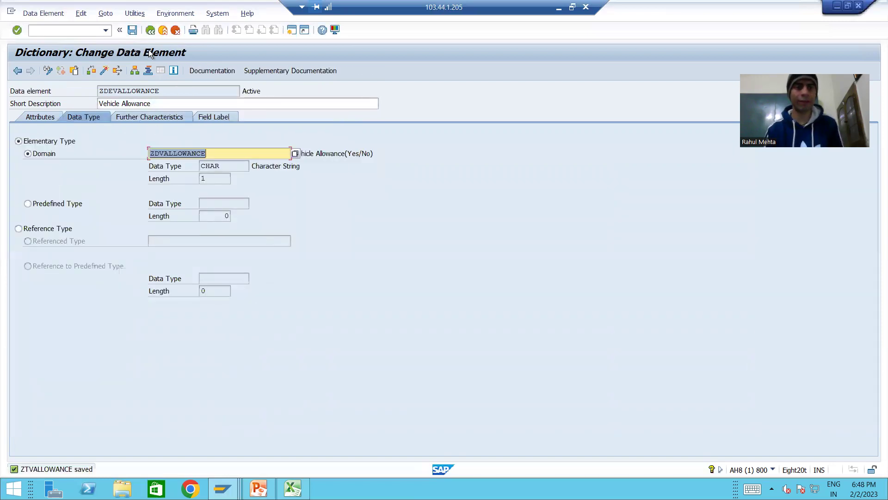
{"action": "key", "text": "F3"}
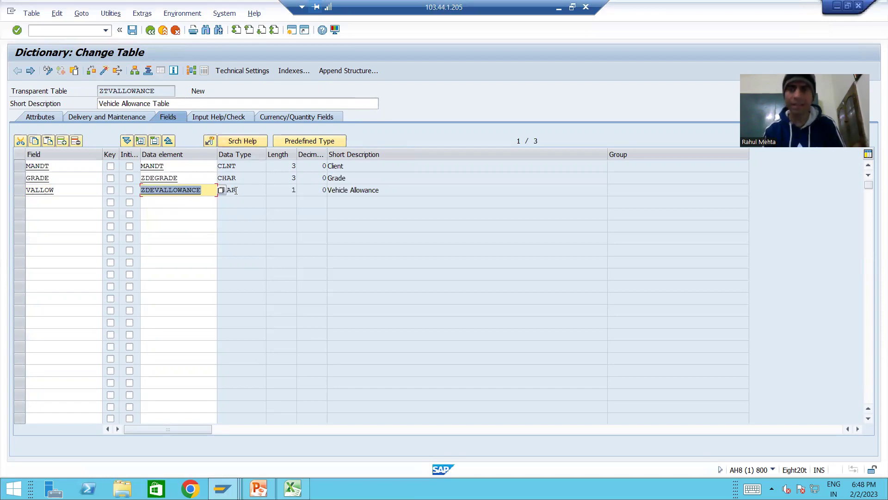
Mark MANDT and GRADE as key fields and open the table's technical settings, saving the changes
{"action": "left_click", "coordinate": [112, 166]}
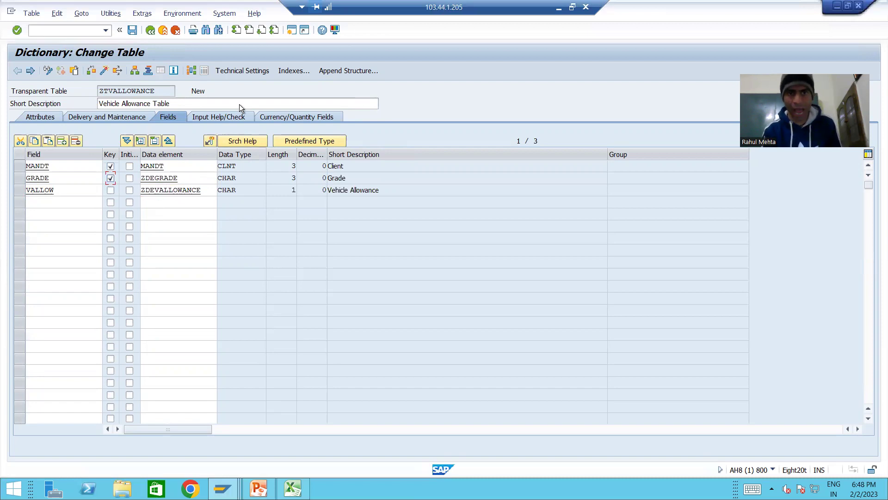
{"action": "left_click", "coordinate": [246, 72]}
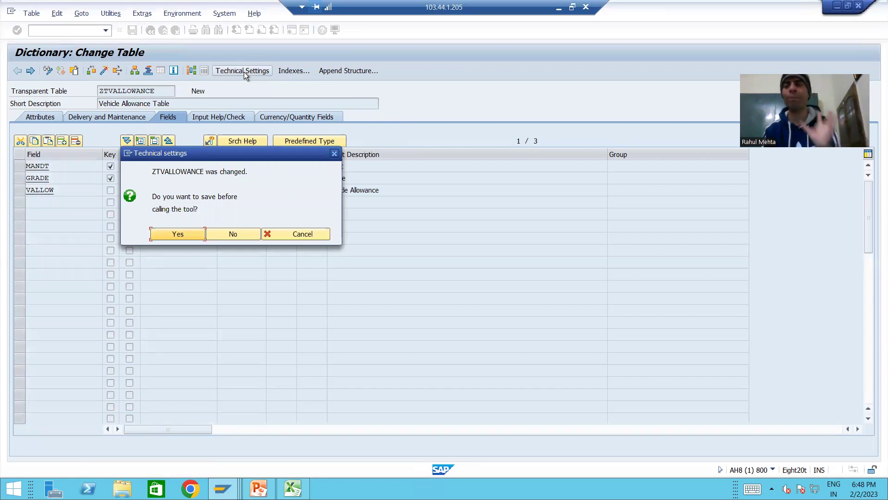
{"action": "left_click", "coordinate": [178, 236]}
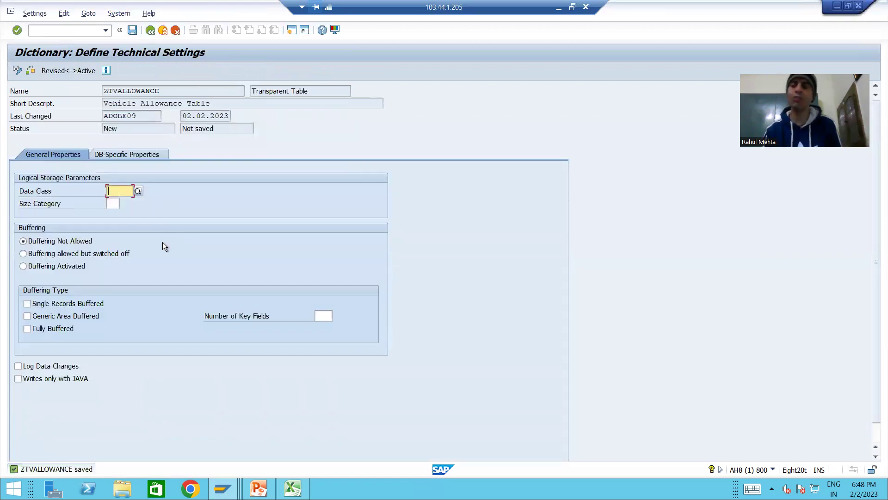
Set the technical settings to data class APPL2 and size category 0, save them and return to the table
{"action": "left_click", "coordinate": [140, 193]}
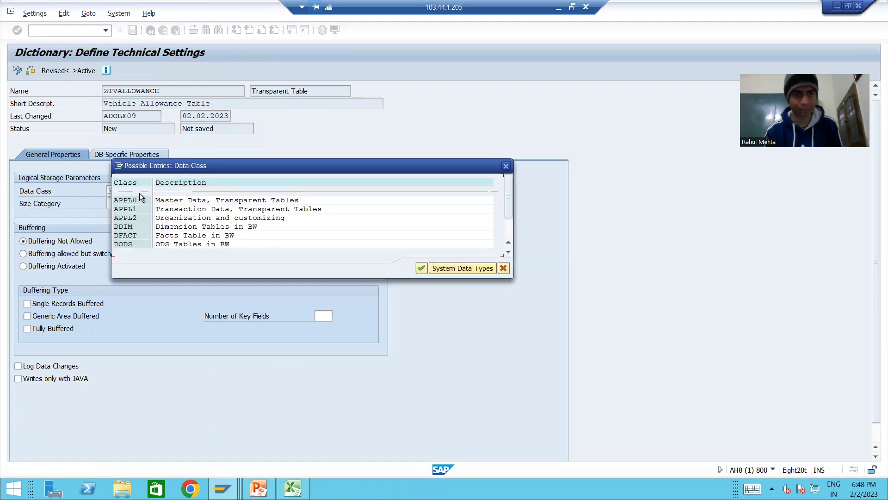
{"action": "double_click", "coordinate": [132, 220]}
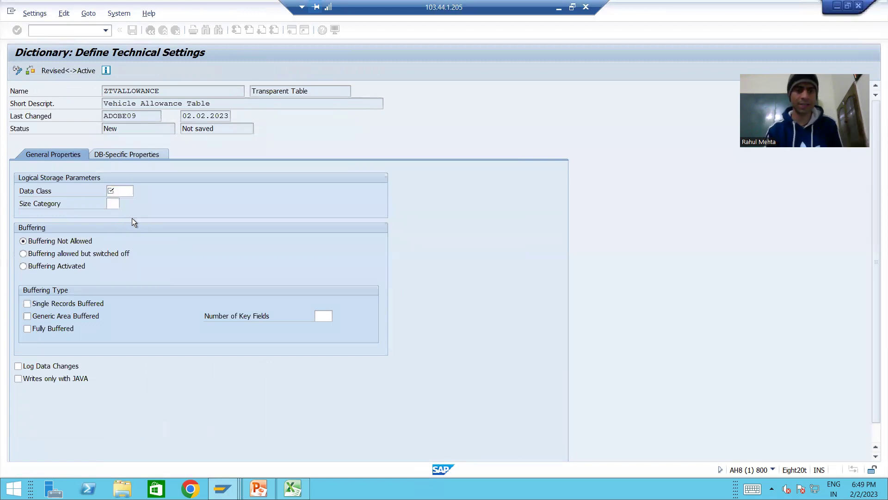
{"action": "left_click", "coordinate": [113, 204]}
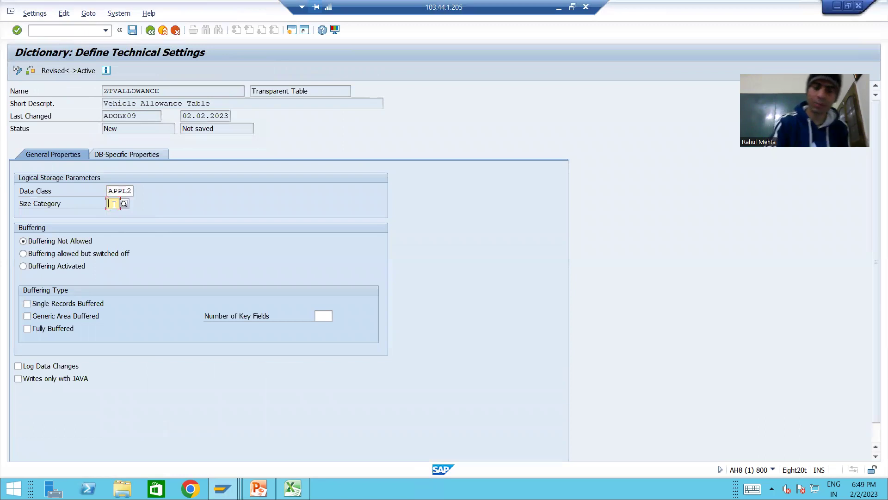
{"action": "type", "text": "0"}
{"action": "key", "text": "Return"}
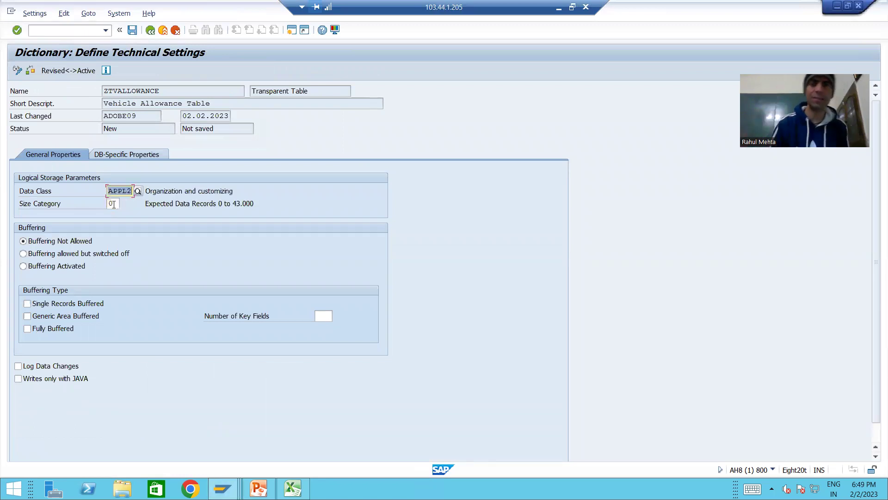
{"action": "key", "text": "ctrl+s"}
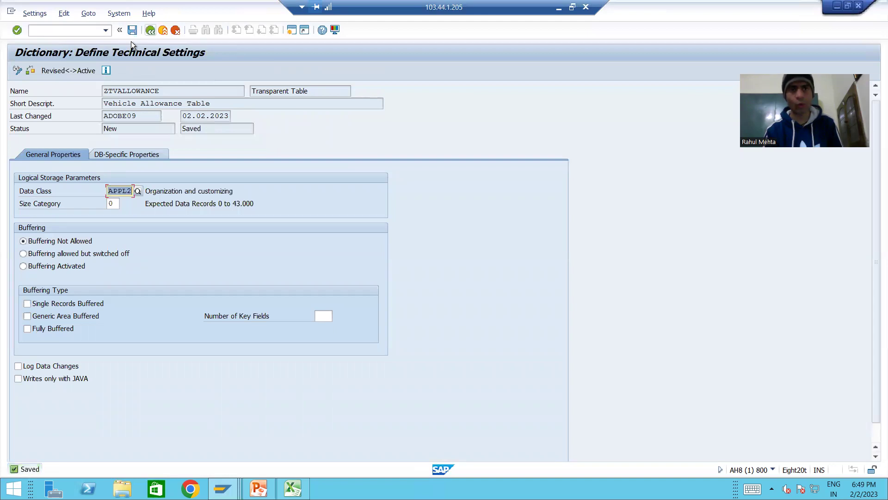
{"action": "key", "text": "F3"}
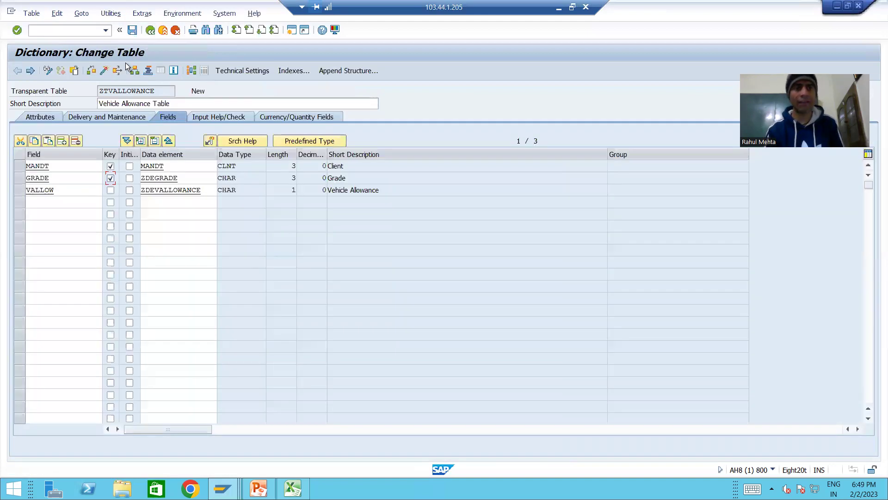
Activate the table ZTVALLOWANCE without displaying the activation log
{"action": "left_click", "coordinate": [104, 71]}
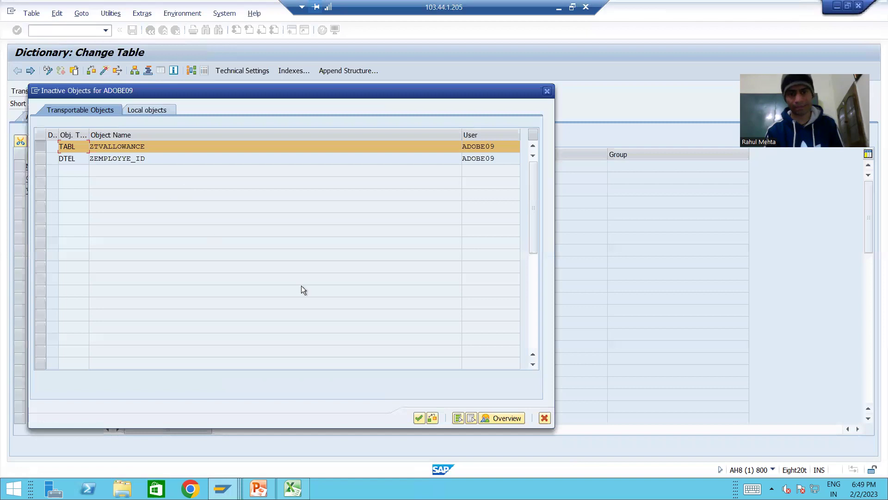
{"action": "key", "text": "Return"}
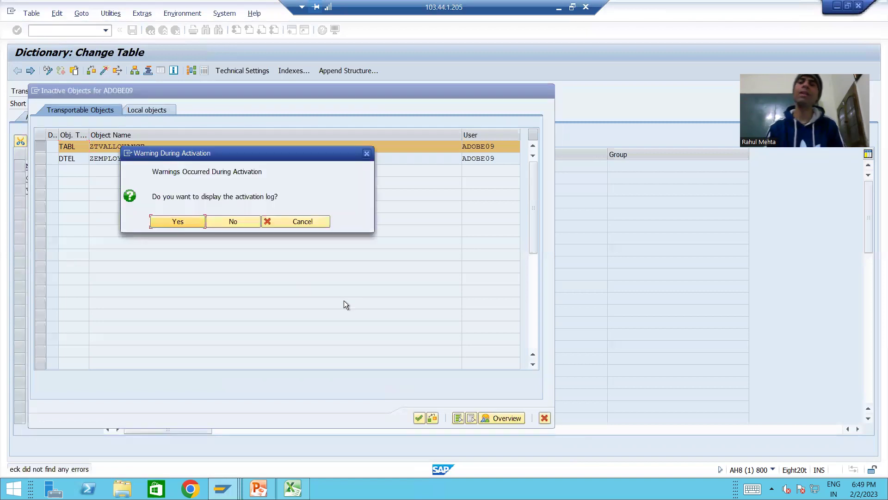
{"action": "left_click", "coordinate": [237, 221]}
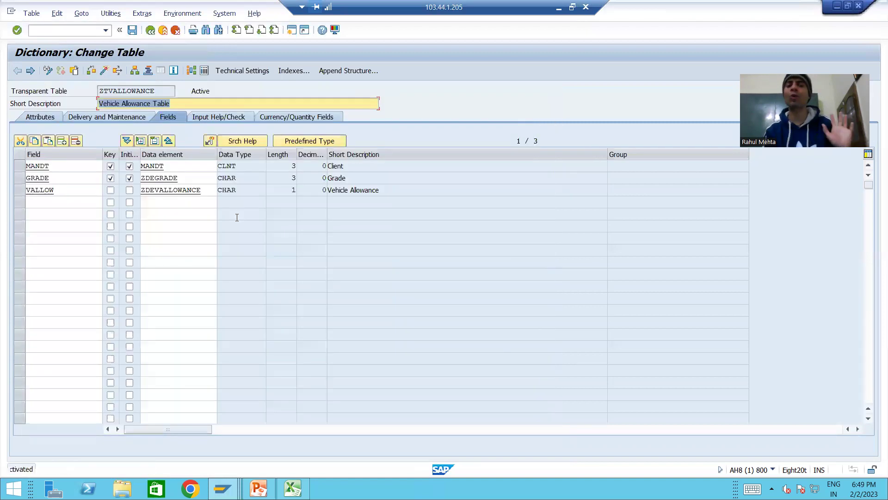
Switch to the Transport Organizer, refresh the requests and examine the table definition and technical attributes entries under task AH8K901656
{"action": "key", "text": "alt+Tab"}
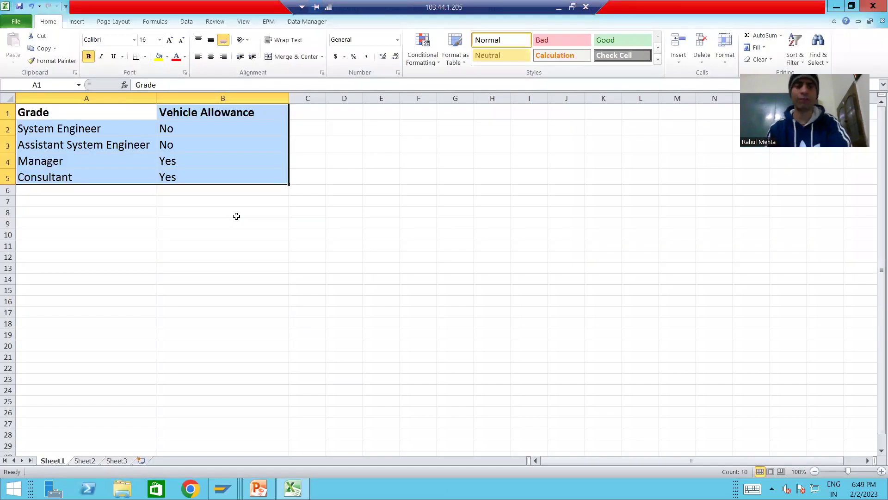
{"action": "mouse_move", "coordinate": [223, 488]}
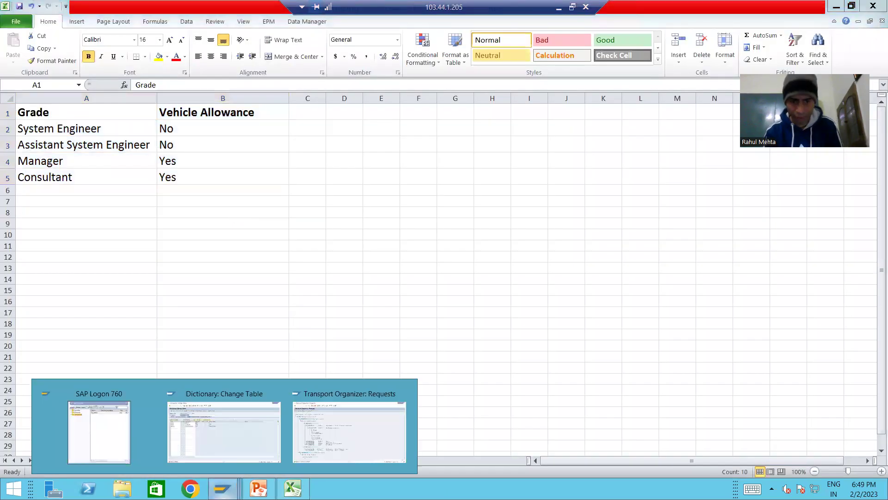
{"action": "left_click", "coordinate": [332, 439]}
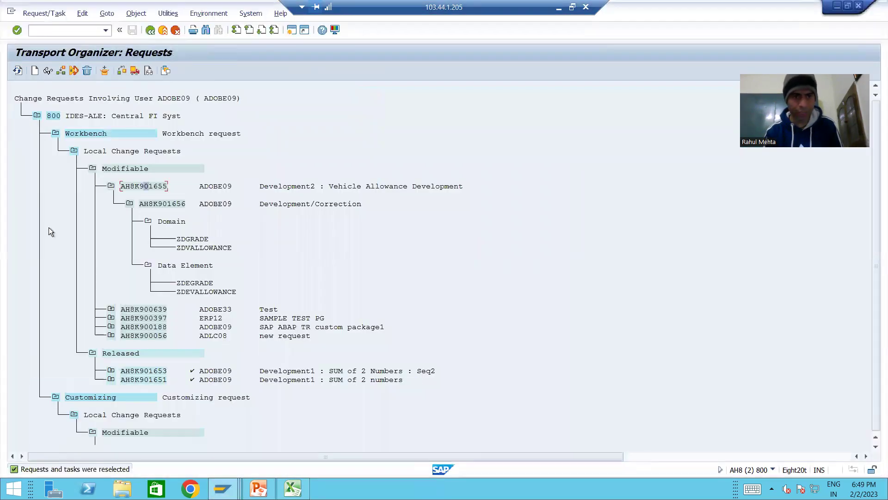
{"action": "left_click", "coordinate": [17, 70]}
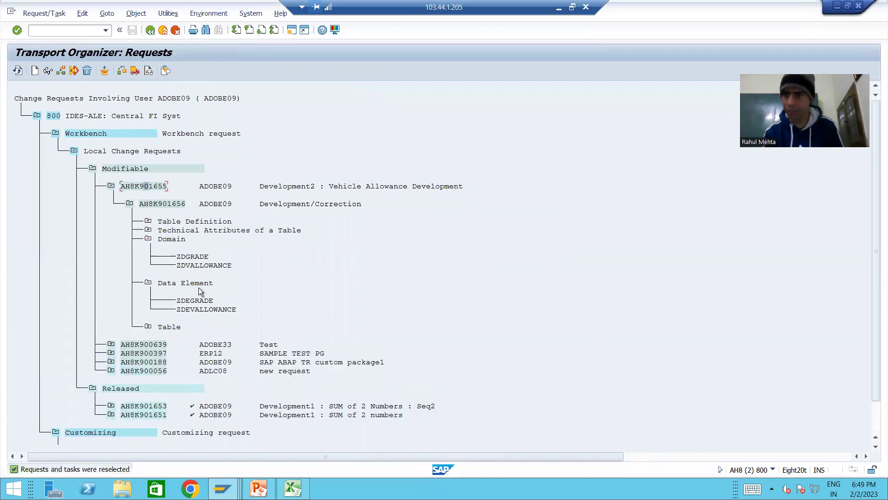
{"action": "left_click", "coordinate": [149, 221]}
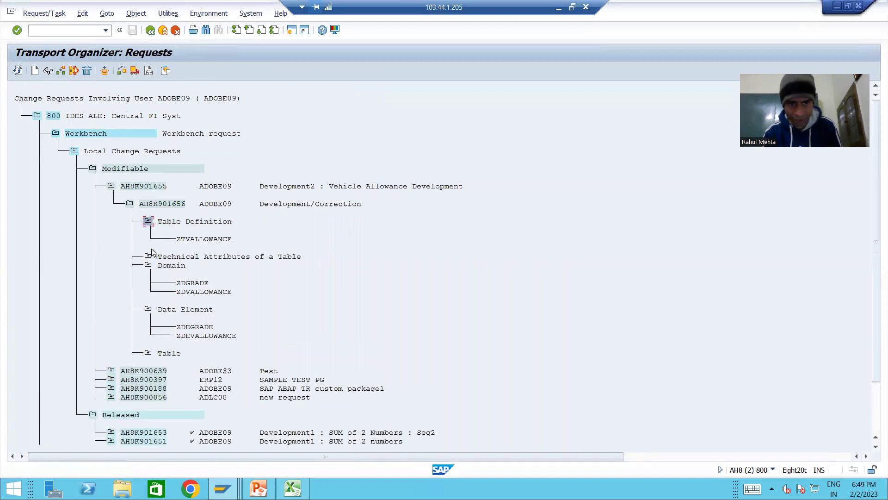
{"action": "left_click", "coordinate": [148, 256]}
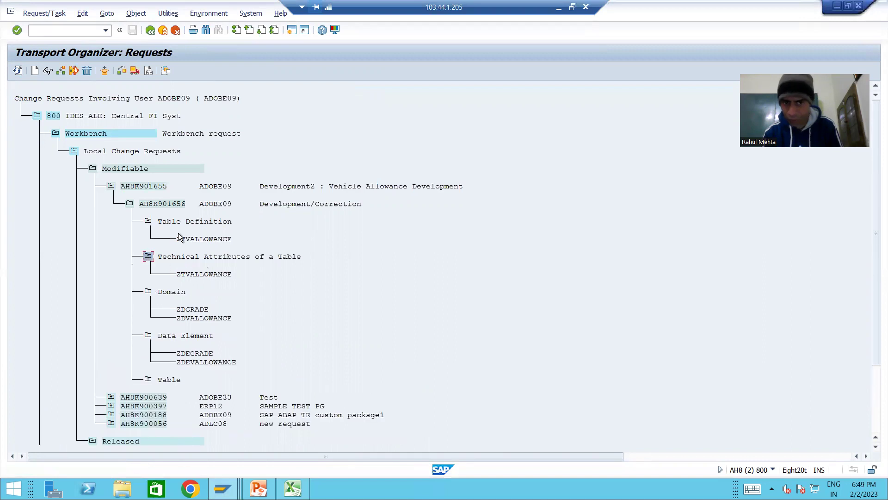
Examine the technical attributes and table entries for ZTVALLOWANCE under request AH8K901655, checking them against the table definition
{"action": "left_click", "coordinate": [189, 274]}
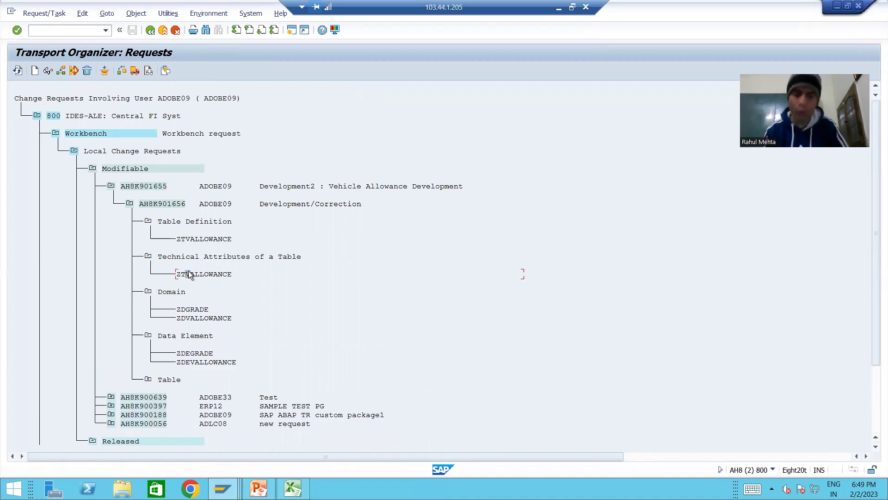
{"action": "key", "text": "alt+Tab"}
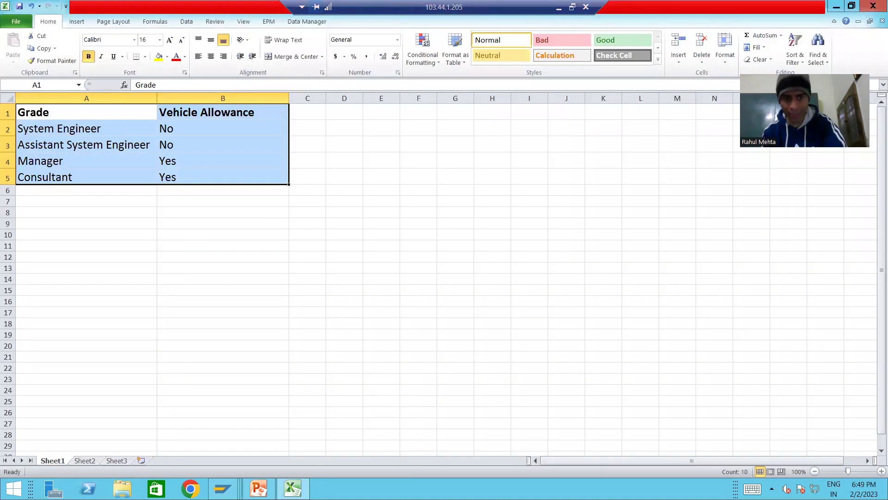
{"action": "key", "text": "alt+Tab"}
{"action": "mouse_move", "coordinate": [222, 488]}
{"action": "left_click", "coordinate": [251, 438]}
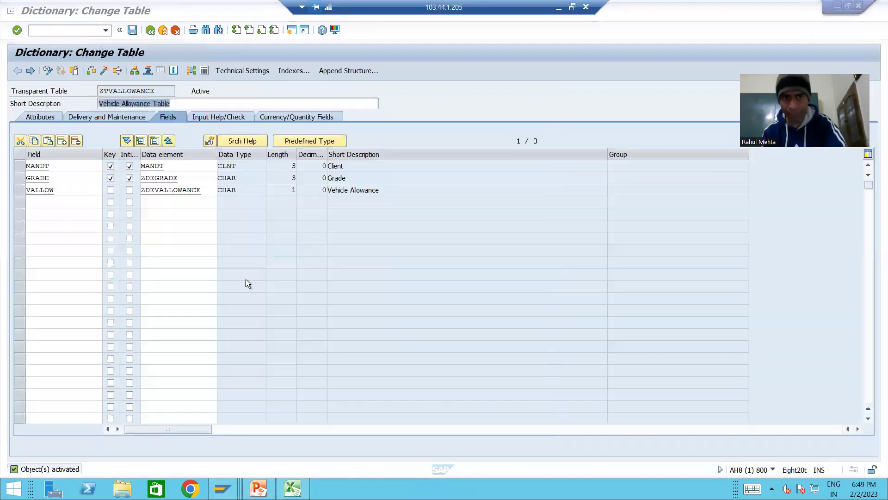
{"action": "key", "text": "alt+Tab"}
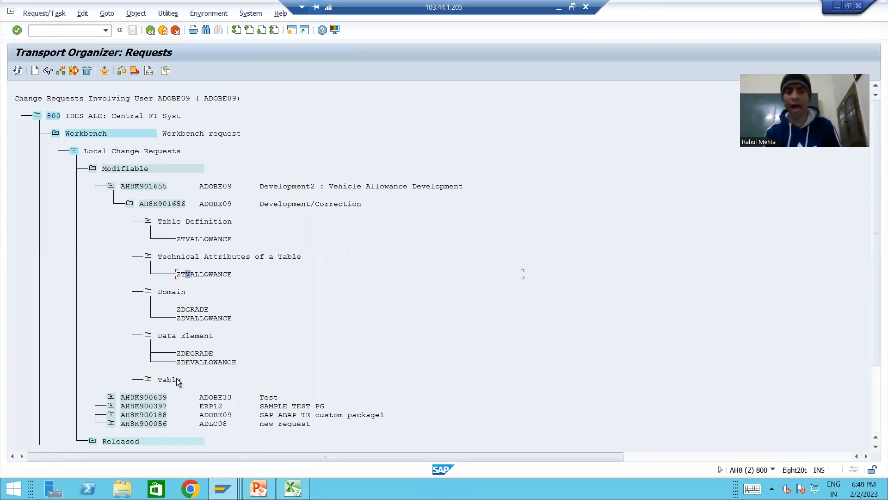
{"action": "left_click", "coordinate": [148, 378]}
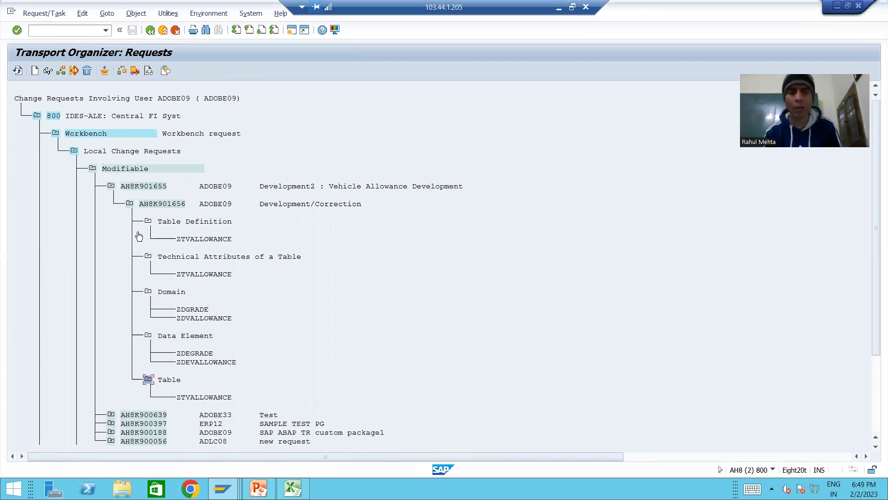
{"action": "left_click", "coordinate": [124, 186]}
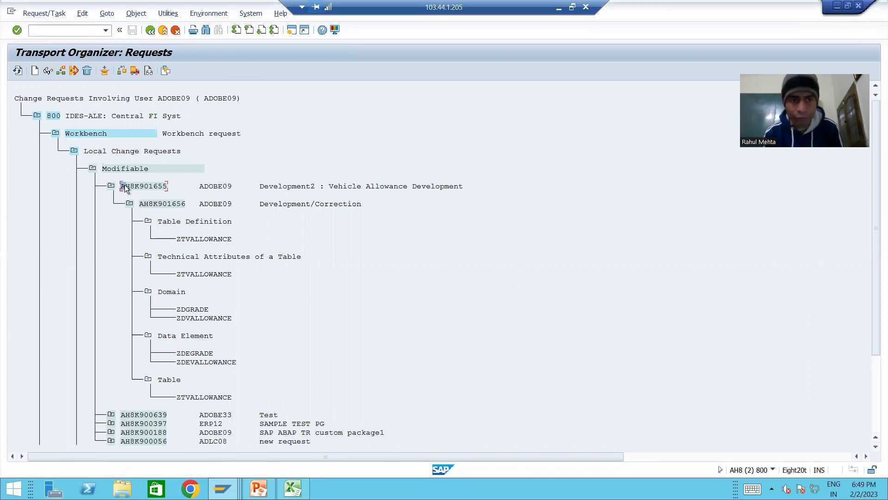
{"action": "left_click", "coordinate": [170, 181]}
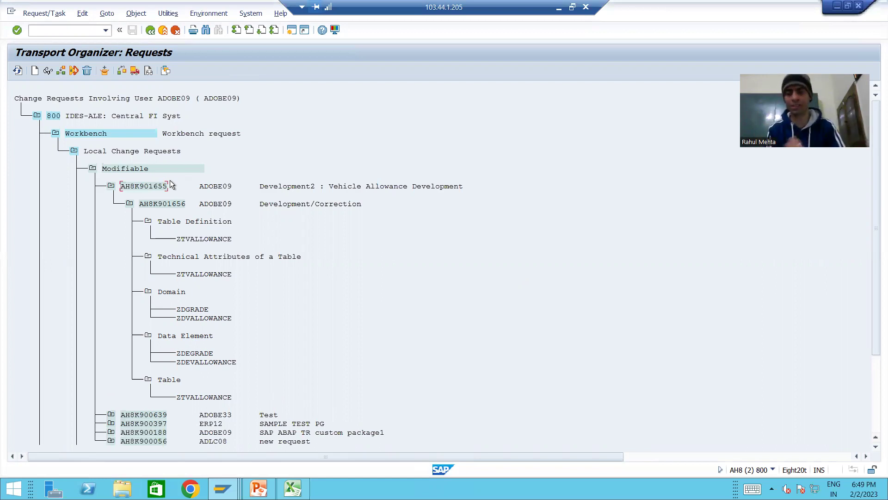
Open the table maintenance generator for ZTVALLOWANCE and set authorization group &NC&, function group ZTVALLOWANCE and one-step maintenance
{"action": "key", "text": "alt+Tab"}
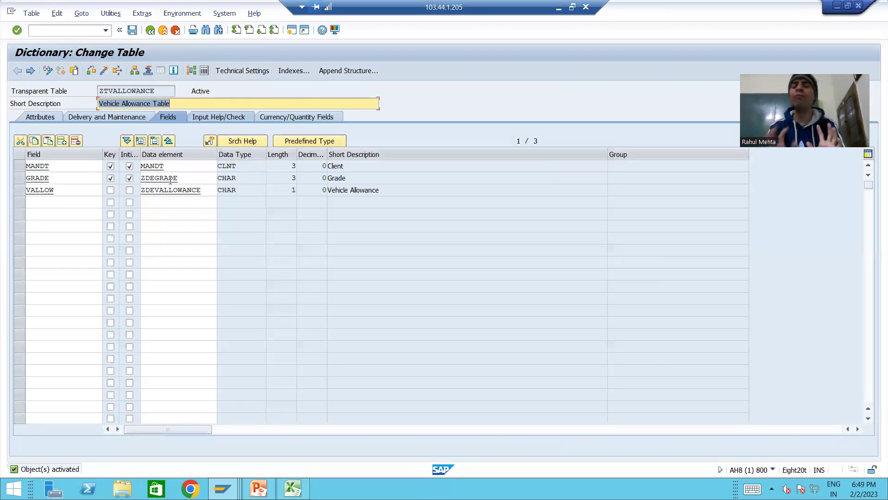
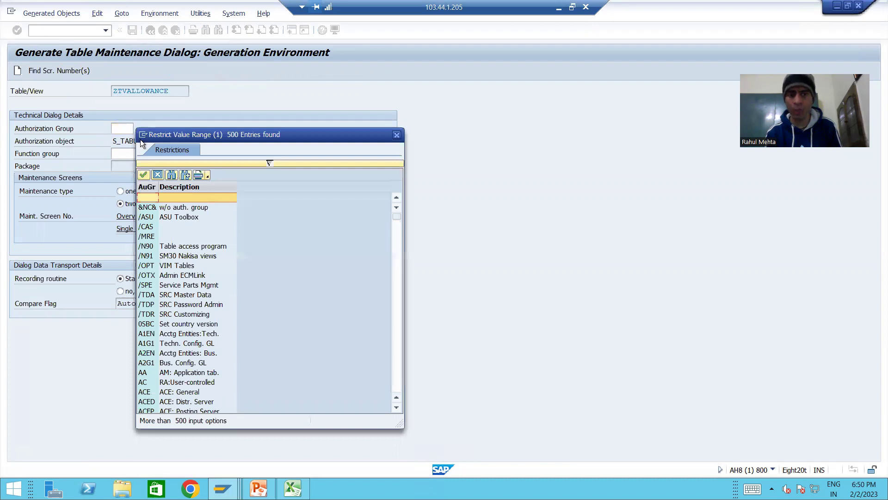
{"action": "double_click", "coordinate": [147, 207]}
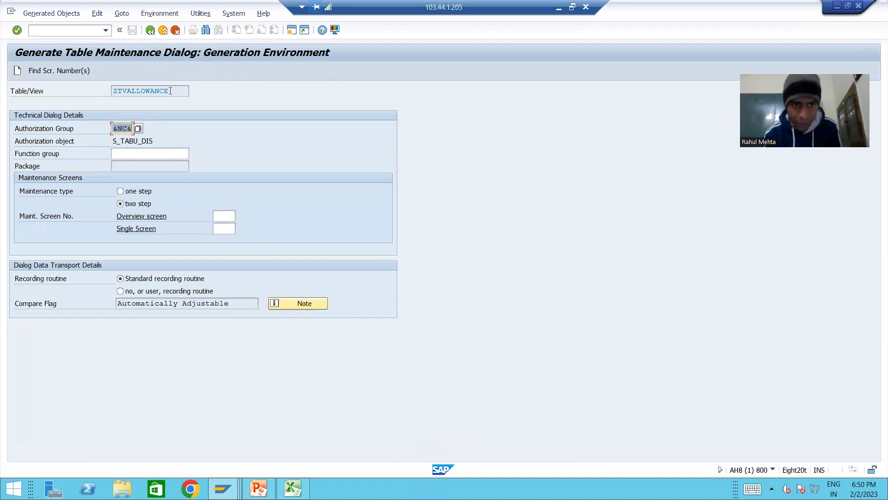
{"action": "left_click_drag", "start_coordinate": [171, 91], "coordinate": [112, 91]}
{"action": "key", "text": "ctrl+c"}
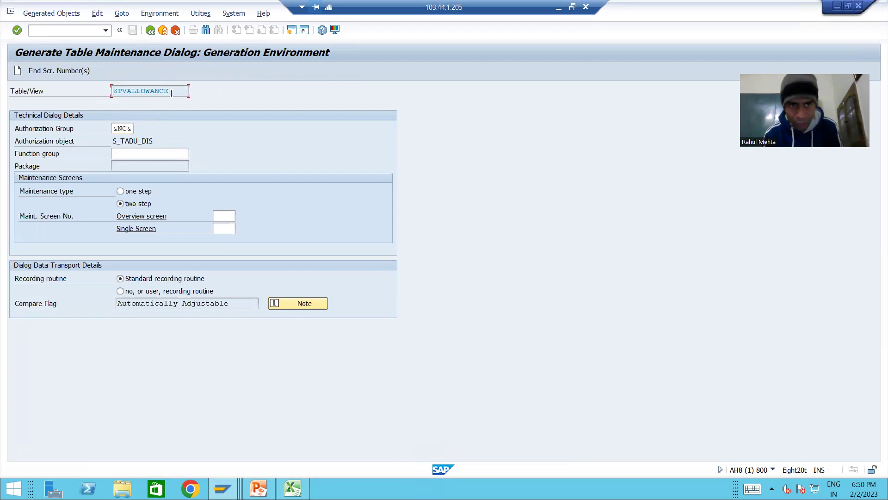
{"action": "left_click", "coordinate": [130, 153]}
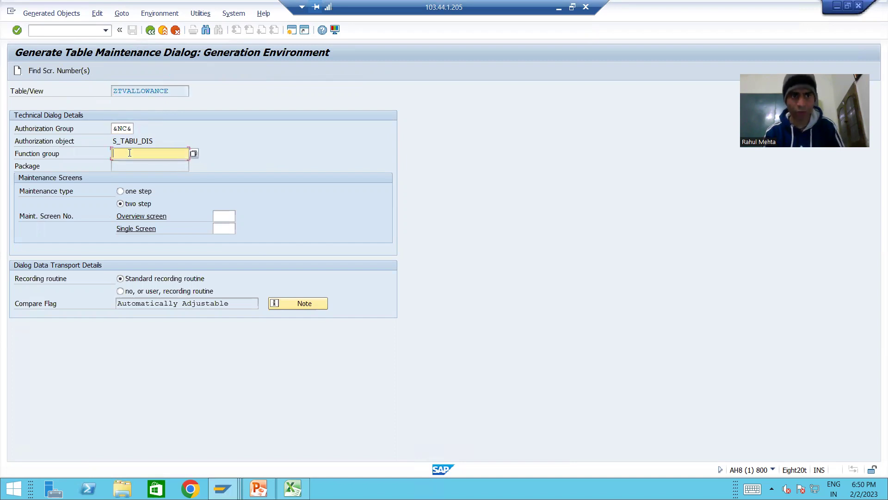
{"action": "key", "text": "ctrl+v"}
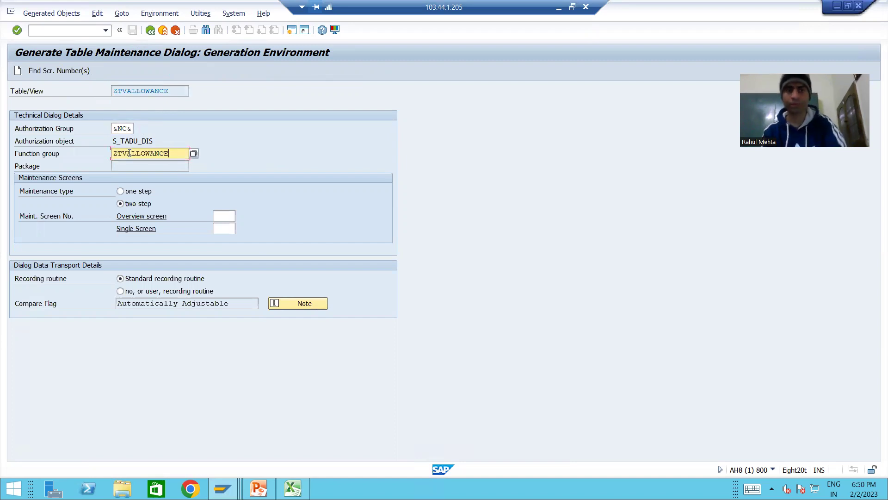
{"action": "left_click", "coordinate": [120, 191]}
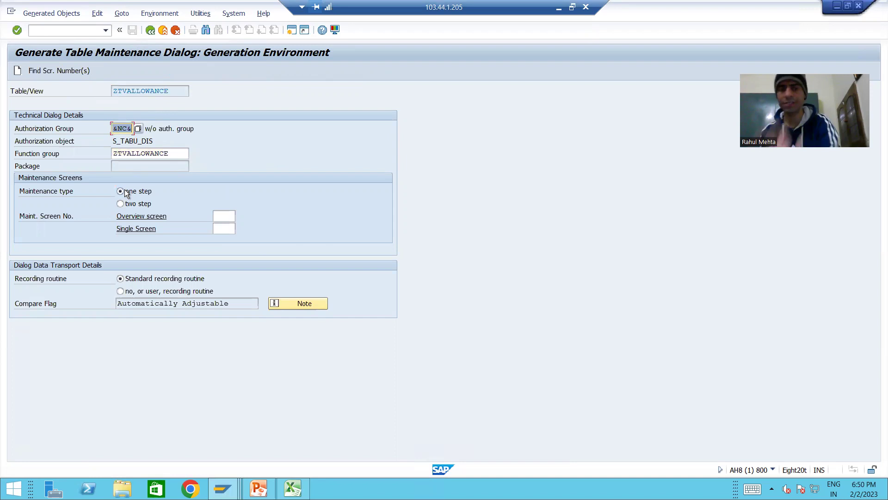
Have the maintenance screen number proposed and create the maintenance dialog, saving its object directory entries in package ZPKG_27
{"action": "left_click", "coordinate": [46, 71]}
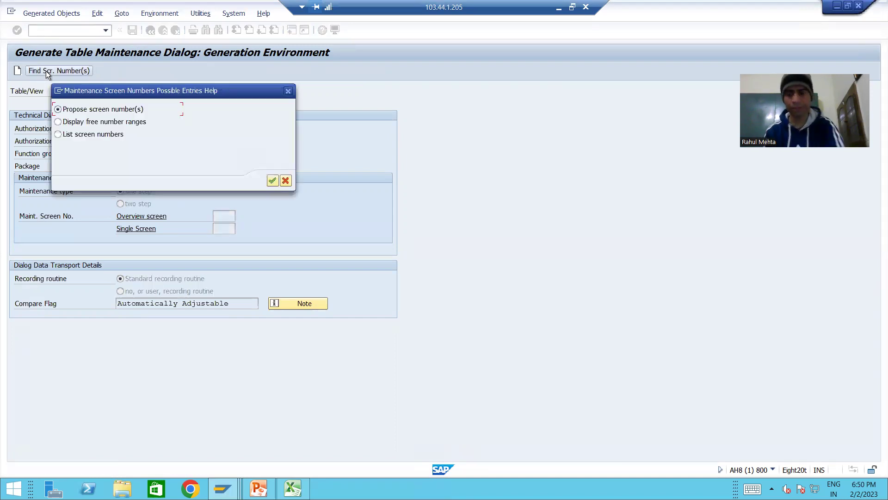
{"action": "key", "text": "Return"}
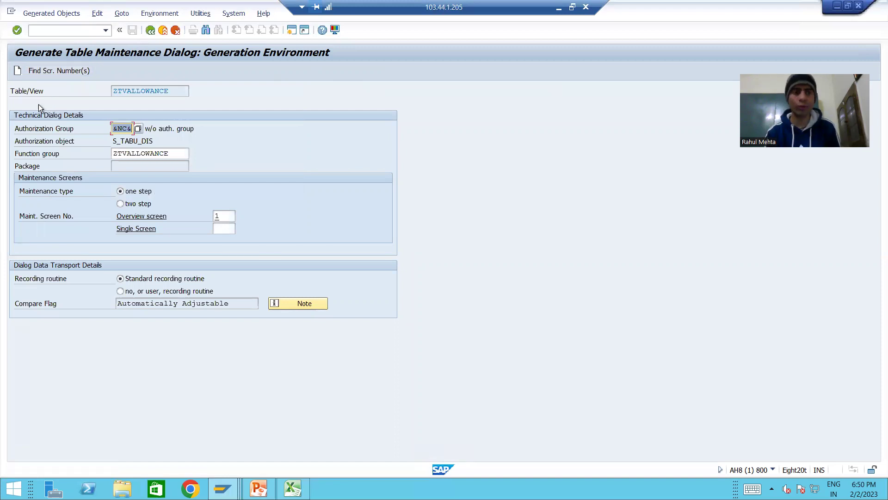
{"action": "left_click", "coordinate": [18, 70]}
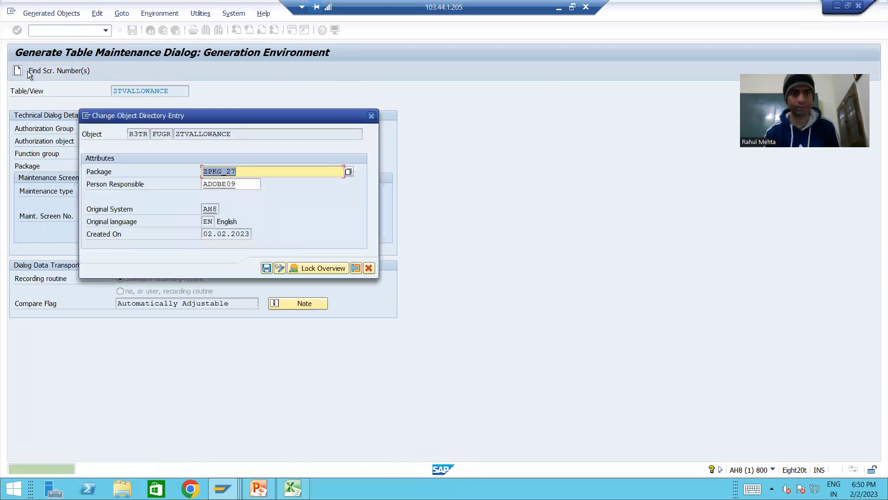
{"action": "left_click", "coordinate": [266, 269]}
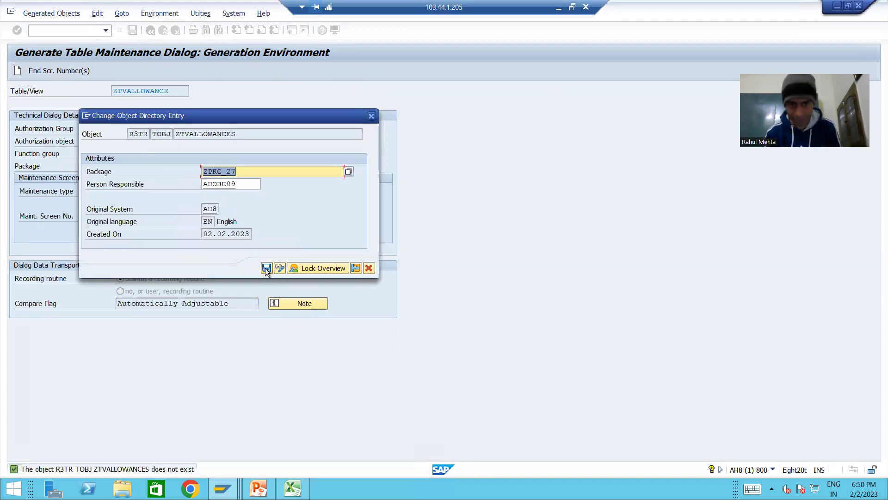
{"action": "left_click", "coordinate": [266, 268]}
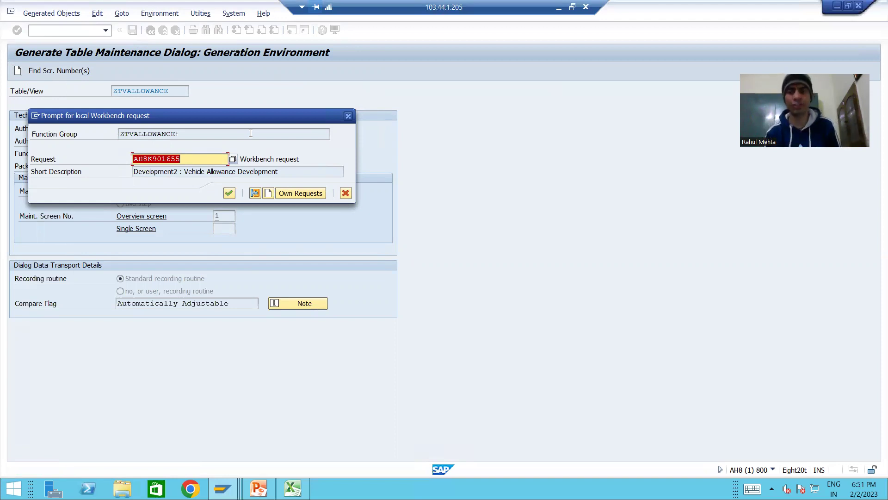
Assign the function group to request AH8K901655 through task AH8K901656 and save the maintenance object ZTVALLOWANCES in package ZPKG_27
{"action": "left_click", "coordinate": [296, 196]}
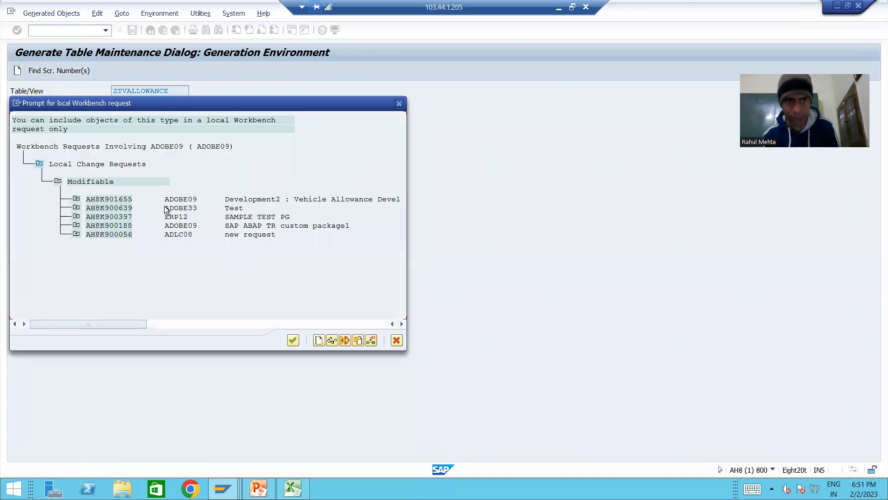
{"action": "left_click", "coordinate": [76, 199]}
{"action": "left_click", "coordinate": [93, 217]}
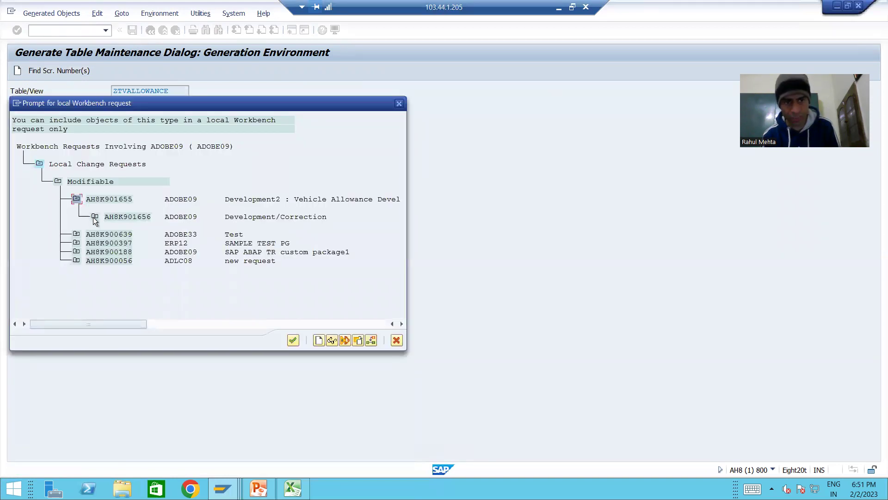
{"action": "double_click", "coordinate": [121, 218]}
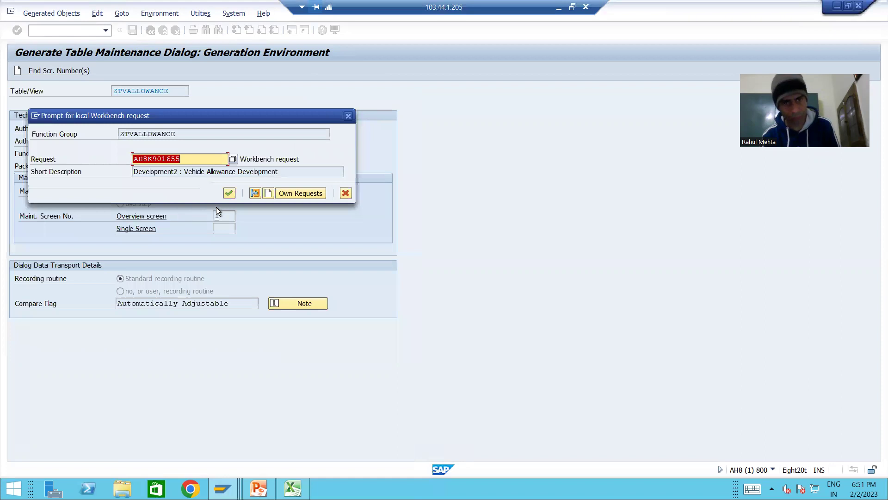
{"action": "left_click", "coordinate": [228, 193]}
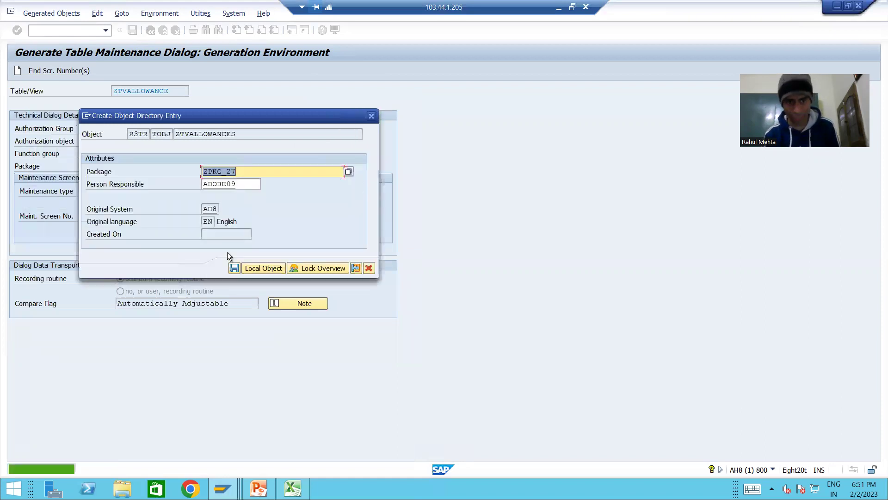
{"action": "left_click", "coordinate": [234, 268]}
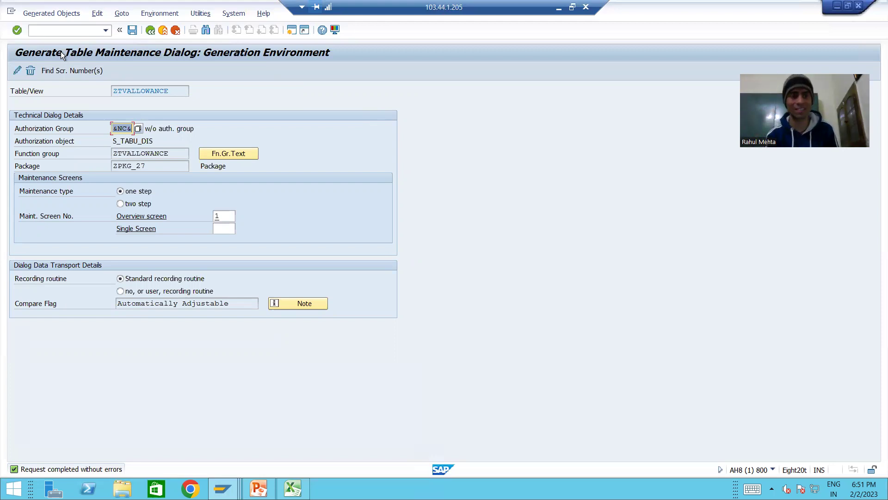
Start transaction SM30 in a new session and open table ZTVALLOWANCE for maintenance
{"action": "left_click", "coordinate": [38, 31]}
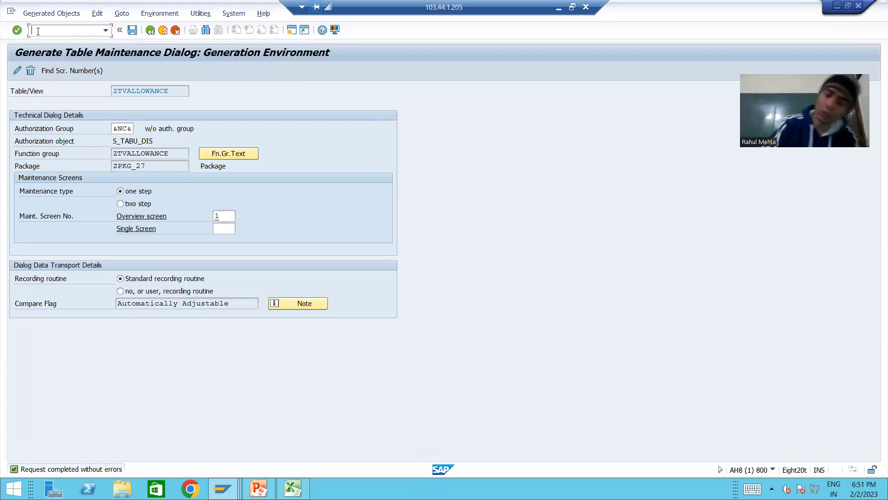
{"action": "type", "text": "/osm30"}
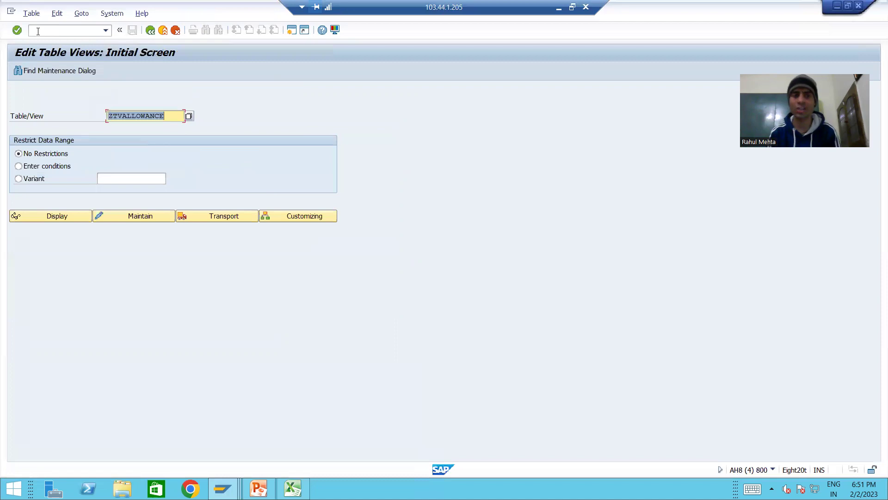
{"action": "left_click", "coordinate": [149, 115]}
{"action": "left_click", "coordinate": [135, 215]}
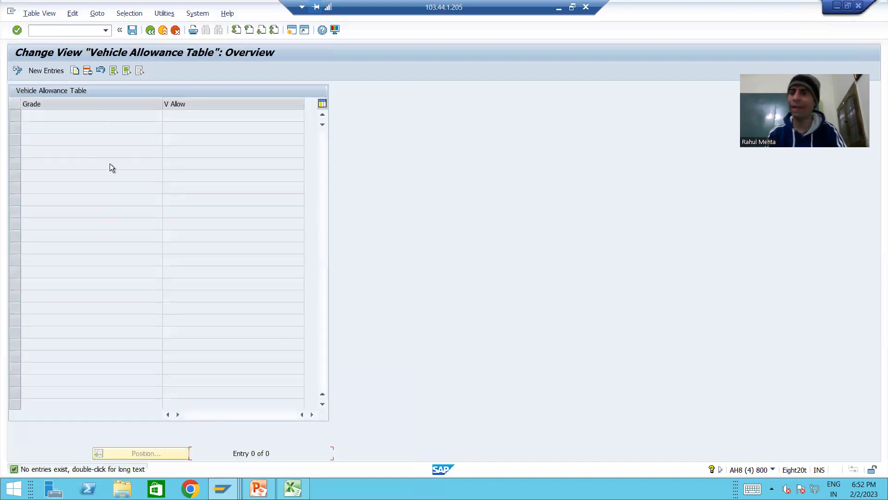
Create new entries for the grades System Engineer and Assistant System Engineer, both with vehicle allowance No
{"action": "left_click", "coordinate": [45, 71]}
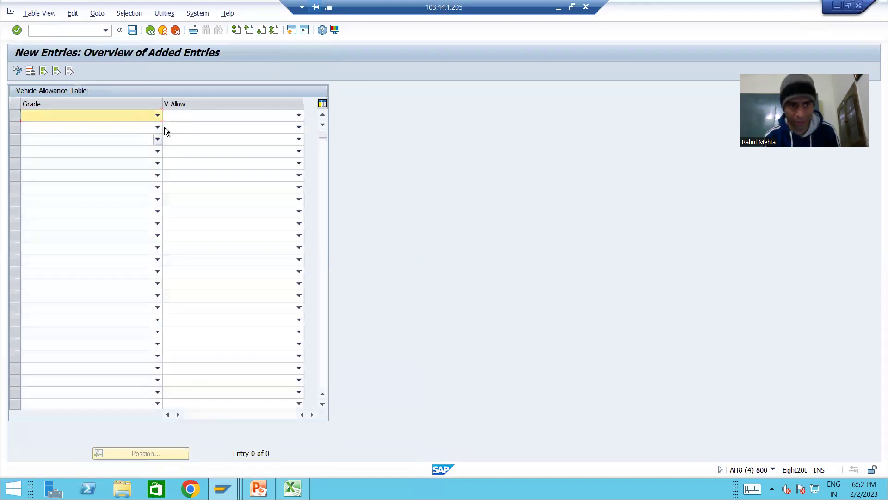
{"action": "left_click", "coordinate": [158, 115]}
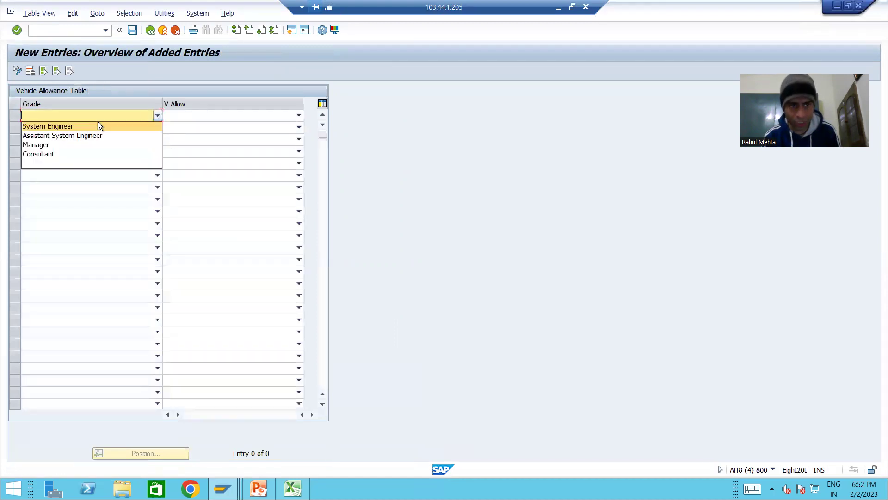
{"action": "left_click", "coordinate": [62, 126]}
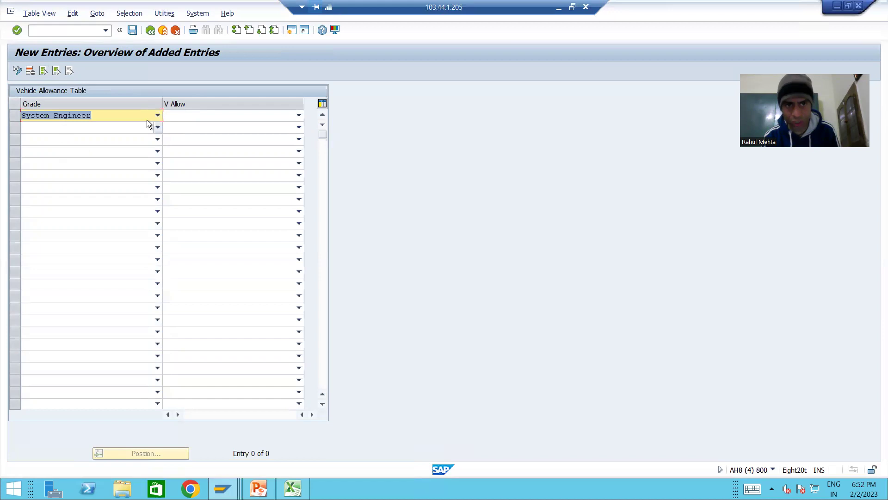
{"action": "left_click", "coordinate": [299, 115]}
{"action": "left_click", "coordinate": [171, 135]}
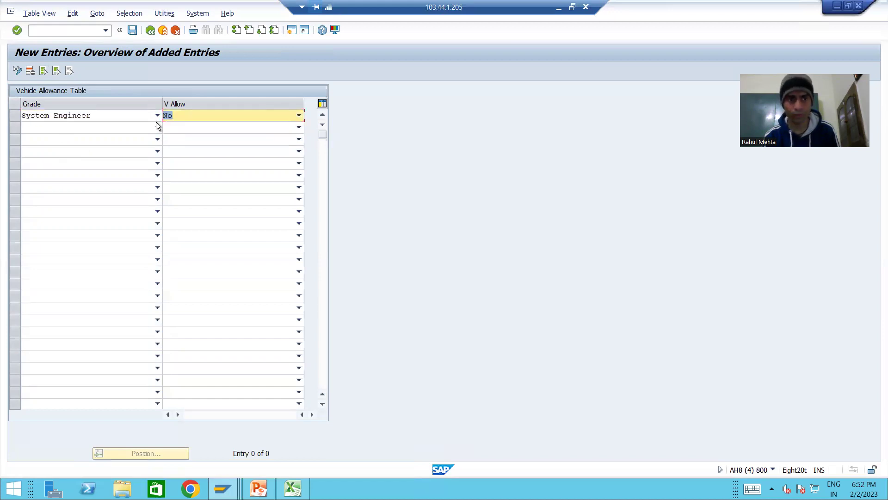
{"action": "left_click", "coordinate": [158, 127]}
{"action": "left_click", "coordinate": [68, 154]}
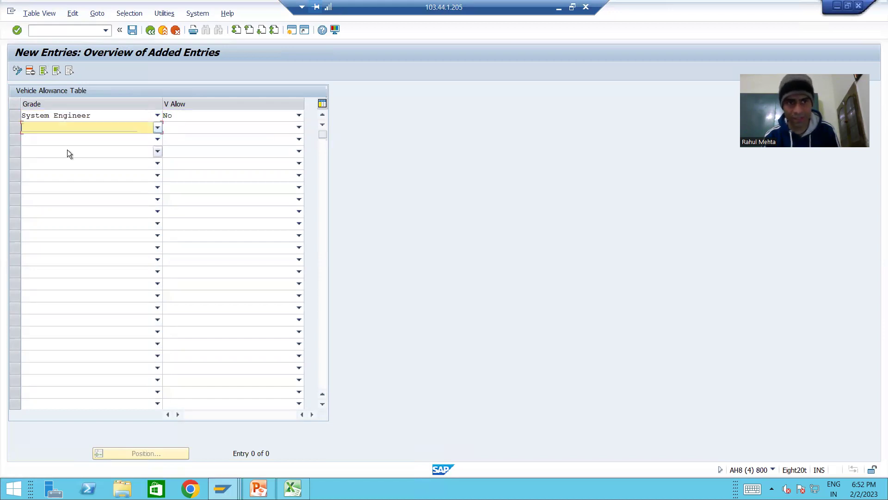
{"action": "left_click", "coordinate": [210, 130]}
{"action": "left_click", "coordinate": [176, 147]}
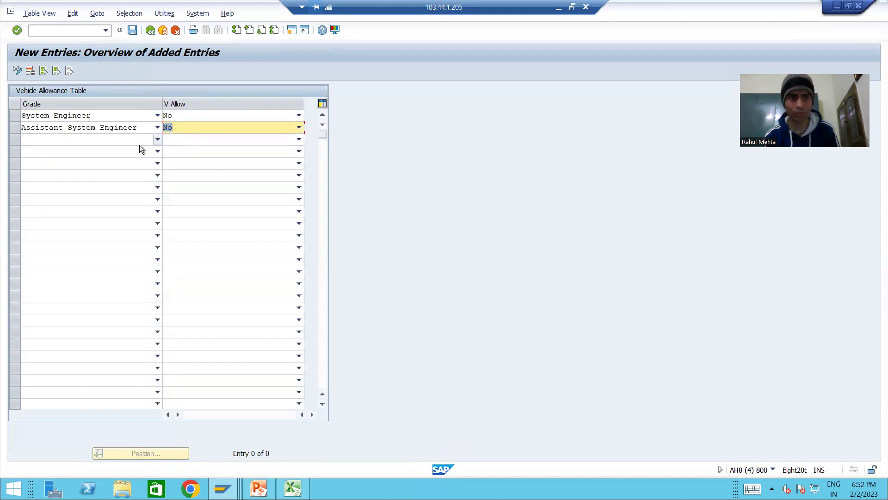
Add entries for the grades Manager and Consultant, both with vehicle allowance Yes
{"action": "left_click", "coordinate": [139, 140]}
{"action": "left_click", "coordinate": [51, 169]}
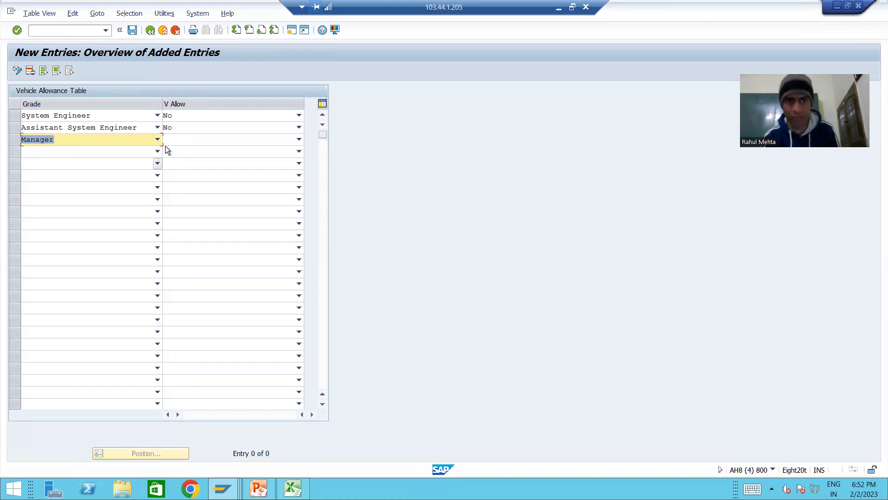
{"action": "left_click", "coordinate": [171, 138]}
{"action": "left_click", "coordinate": [170, 151]}
{"action": "left_click", "coordinate": [113, 151]}
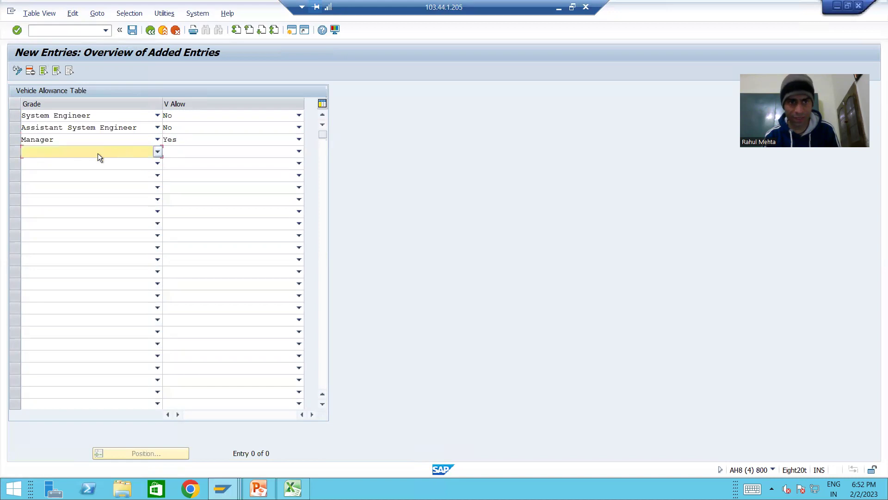
{"action": "left_click", "coordinate": [51, 190]}
{"action": "left_click", "coordinate": [182, 152]}
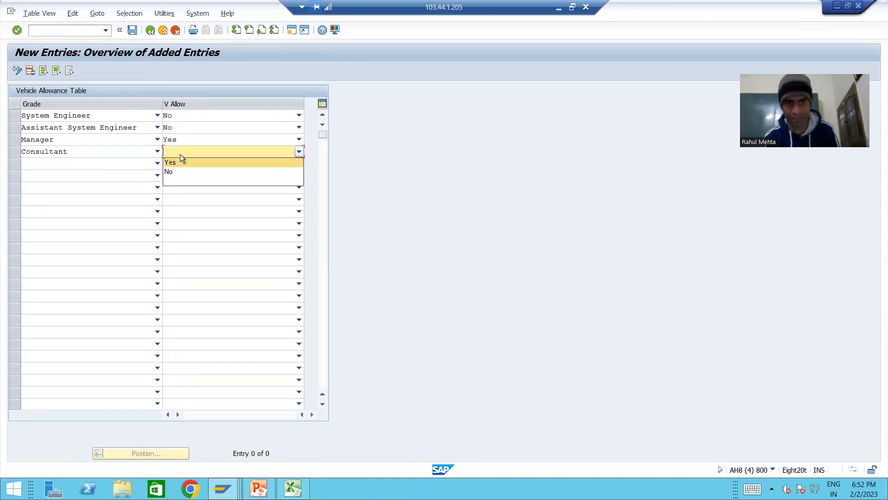
{"action": "left_click", "coordinate": [171, 162]}
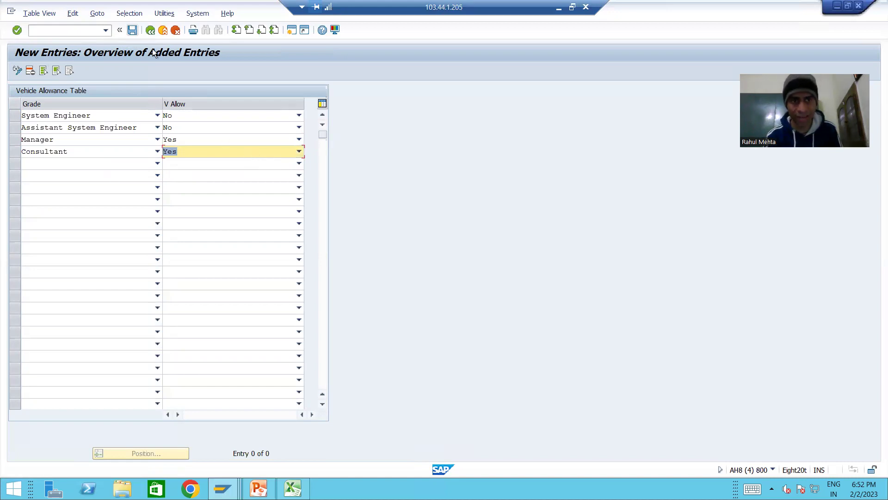
Save the entries in a new customizing request with the short description "Development2 : Vehicle Allowance Entries"
{"action": "key", "text": "ctrl+s"}
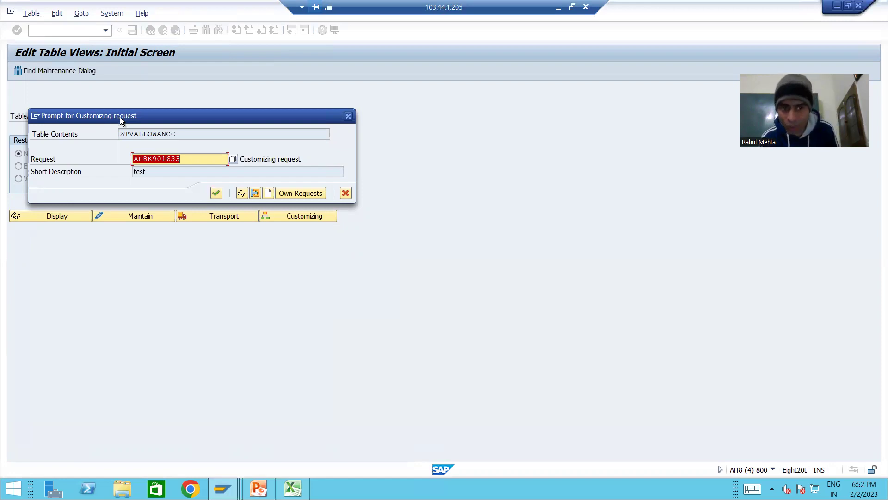
{"action": "left_click", "coordinate": [268, 193]}
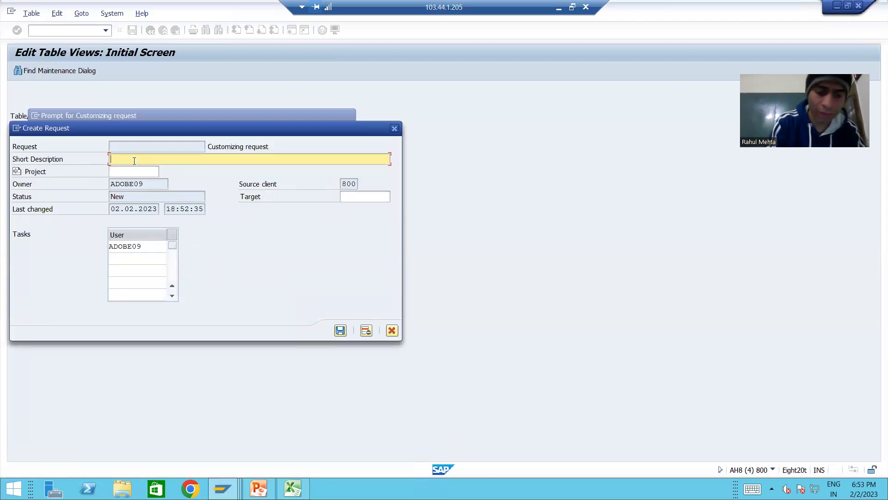
{"action": "type", "text": "Deve"}
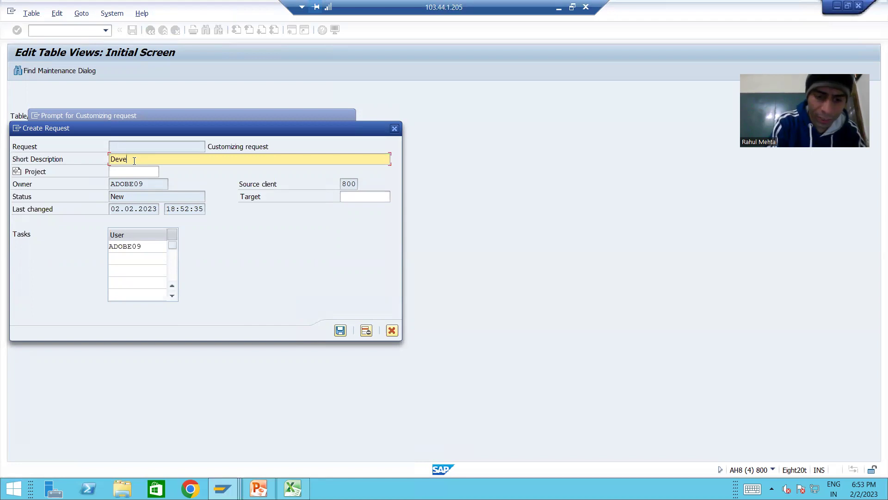
{"action": "type", "text": "lopment2 "}
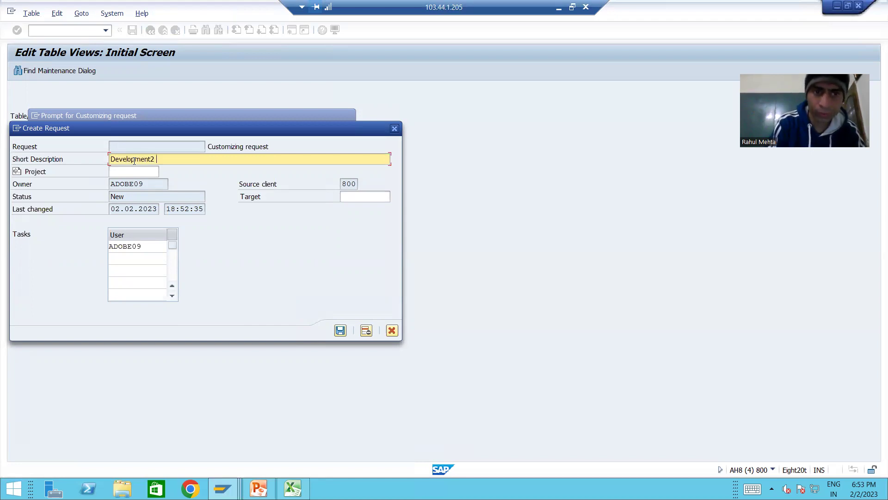
{"action": "type", "text": ": V"}
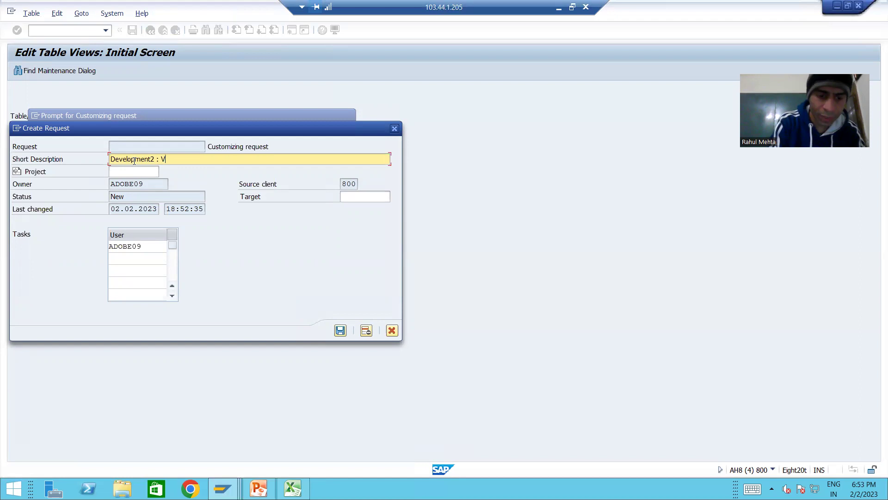
{"action": "type", "text": "ehicle Allowance "}
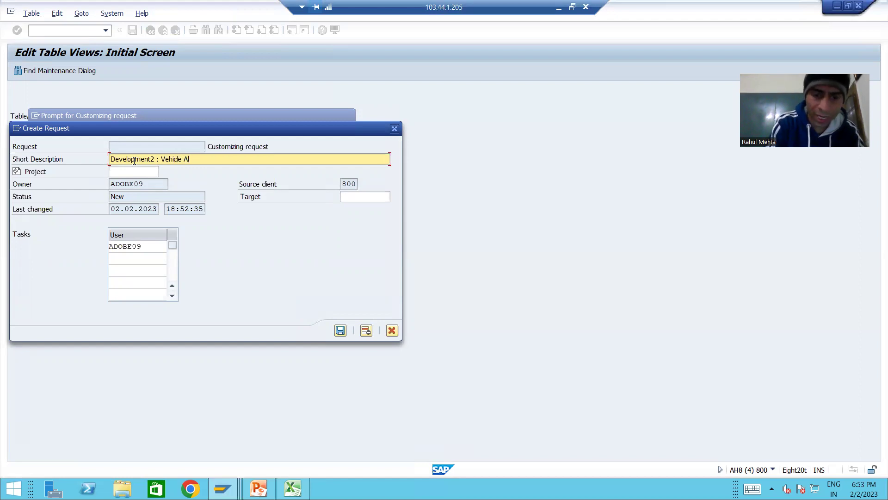
{"action": "type", "text": "Entries"}
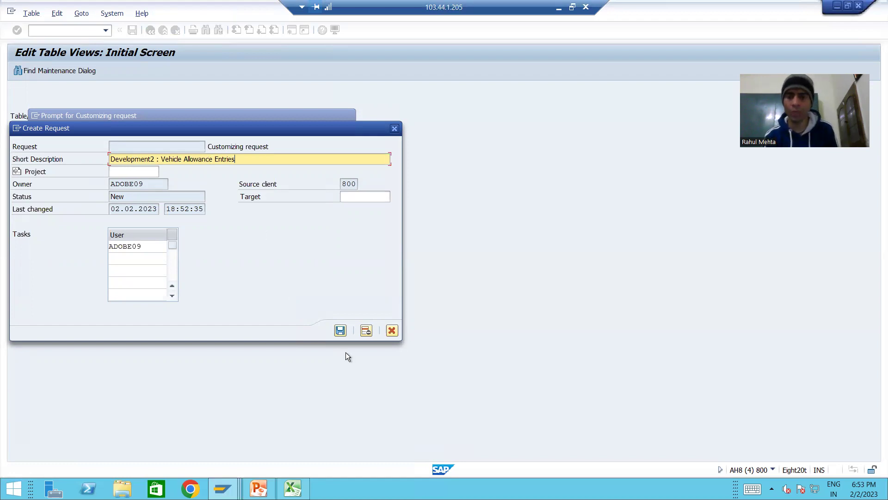
{"action": "left_click", "coordinate": [340, 331]}
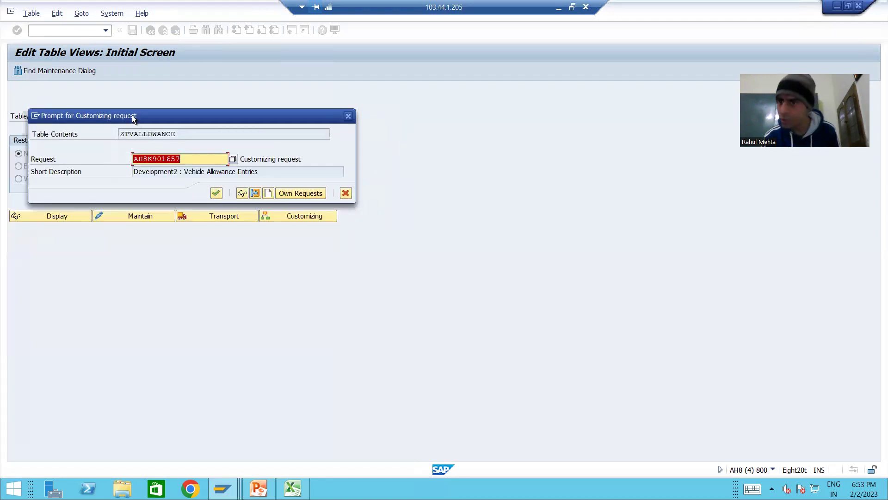
{"action": "left_click", "coordinate": [216, 193]}
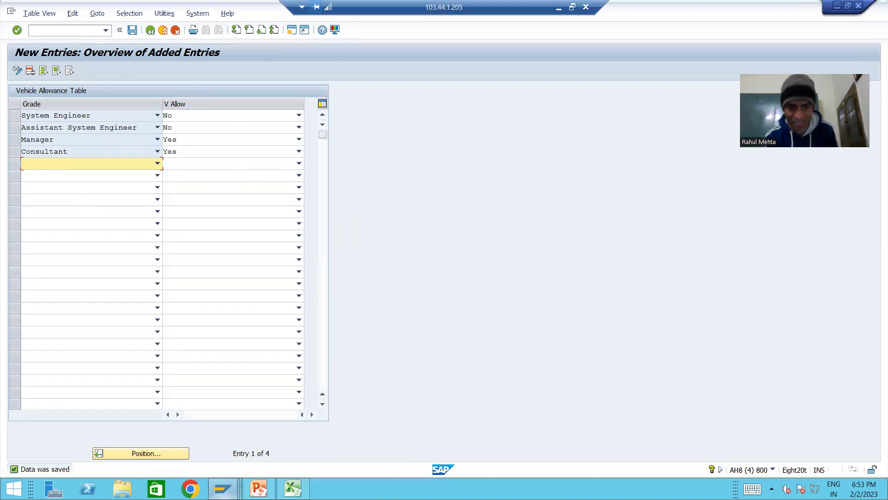
Refresh the Transport Organizer request list and expand customizing request AH8K901657 down to the ZTVALLOWANCE table entries in its task
{"action": "left_click", "coordinate": [222, 489]}
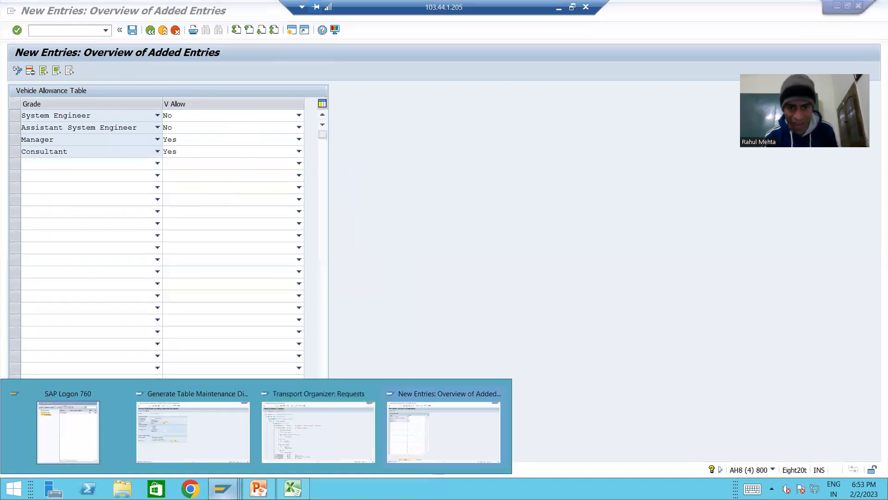
{"action": "left_click", "coordinate": [285, 434]}
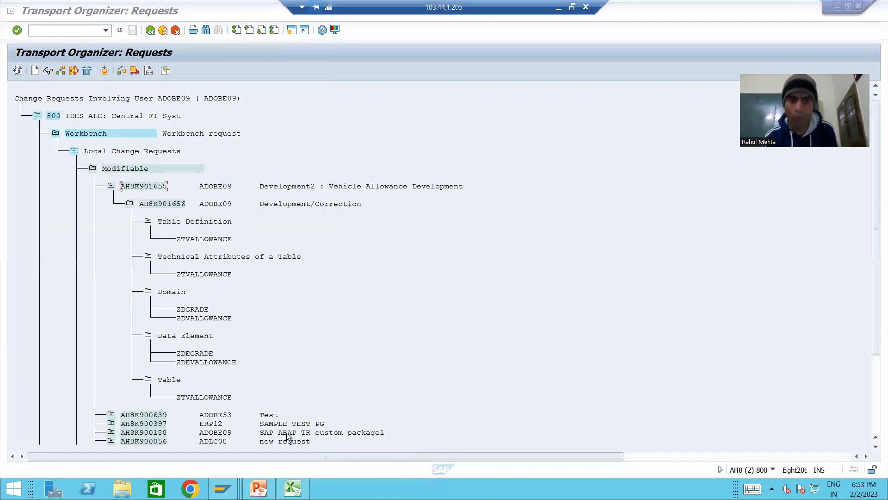
{"action": "left_click", "coordinate": [93, 169]}
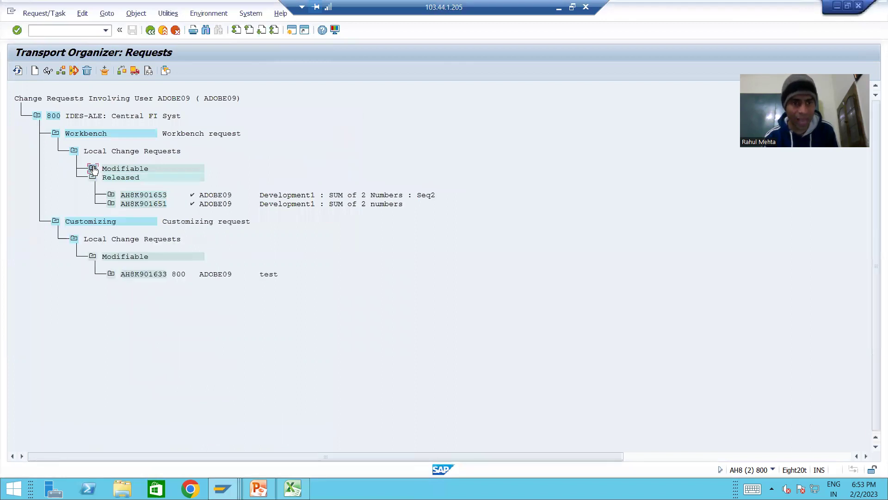
{"action": "left_click", "coordinate": [18, 70]}
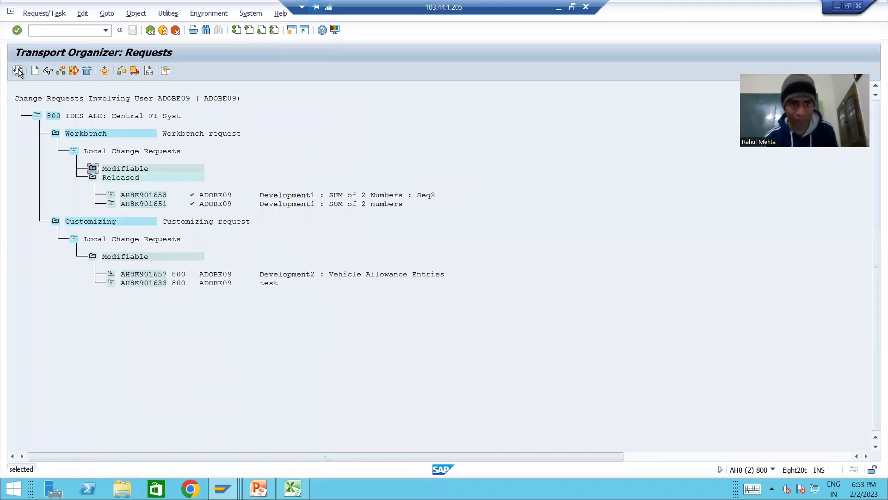
{"action": "left_click", "coordinate": [111, 274]}
{"action": "left_click", "coordinate": [90, 221]}
{"action": "left_click", "coordinate": [142, 277]}
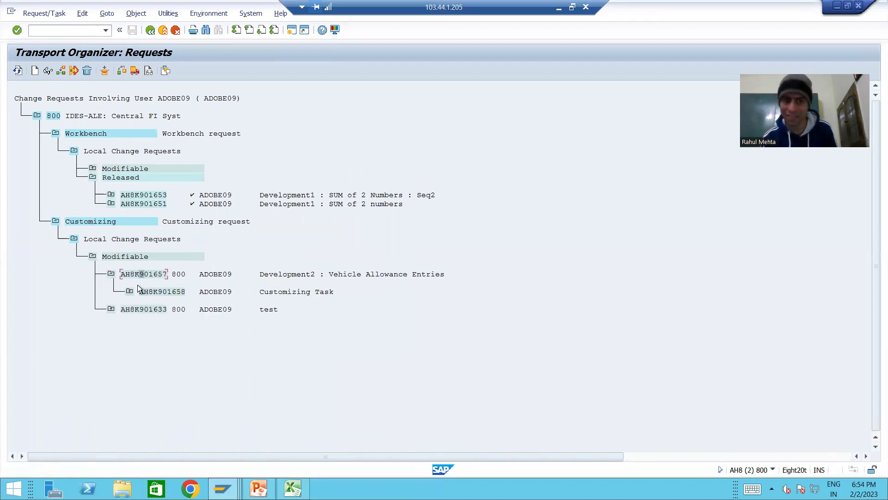
{"action": "left_click", "coordinate": [130, 291]}
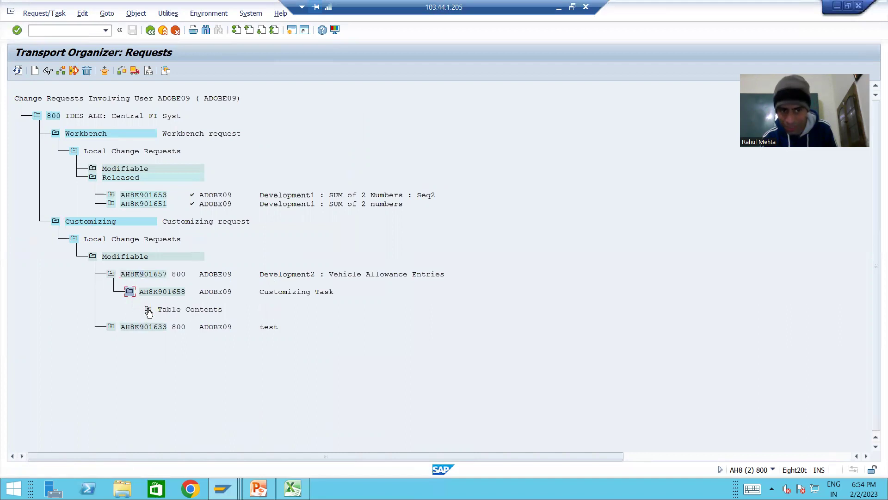
{"action": "left_click", "coordinate": [148, 310]}
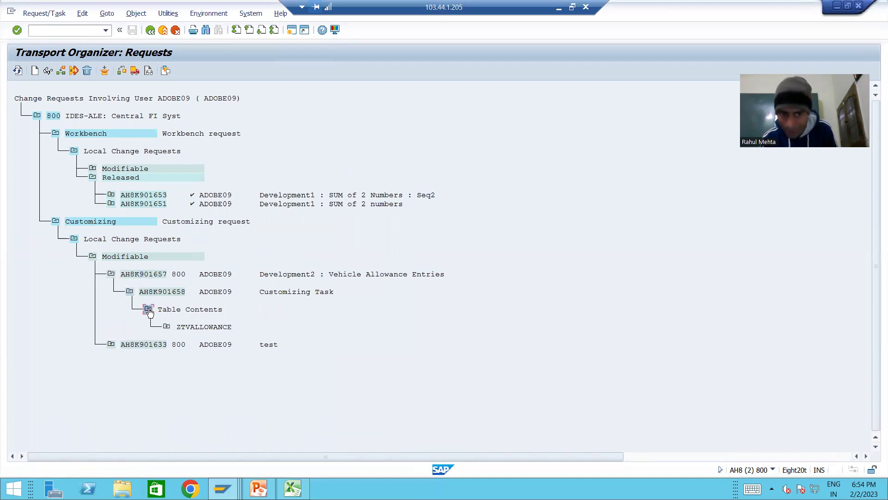
{"action": "left_click", "coordinate": [167, 328]}
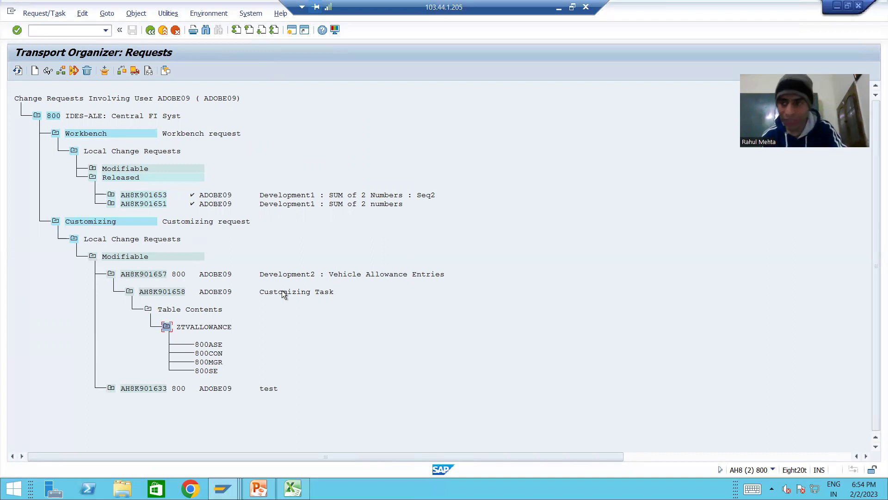
Switch to PowerPoint and review the slide on workbench and customizing transport request types
{"action": "key", "text": "alt+Tab"}
{"action": "key", "text": "alt+Tab"}
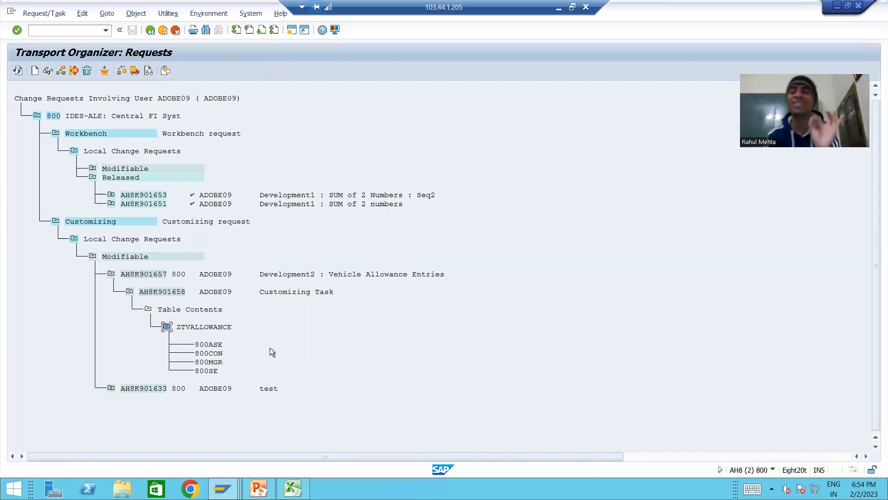
{"action": "left_click", "coordinate": [259, 488]}
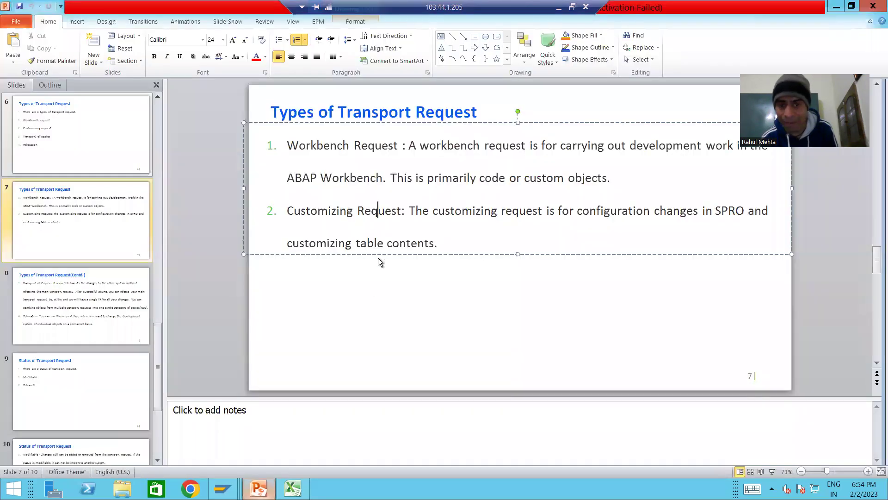
Return to the Transport Organizer, redisplay the requests, and compare the objects in workbench task AH8K901656 with customizing request AH8K901657
{"action": "key", "text": "alt+Tab"}
{"action": "key", "text": "F3"}
{"action": "left_click", "coordinate": [65, 256]}
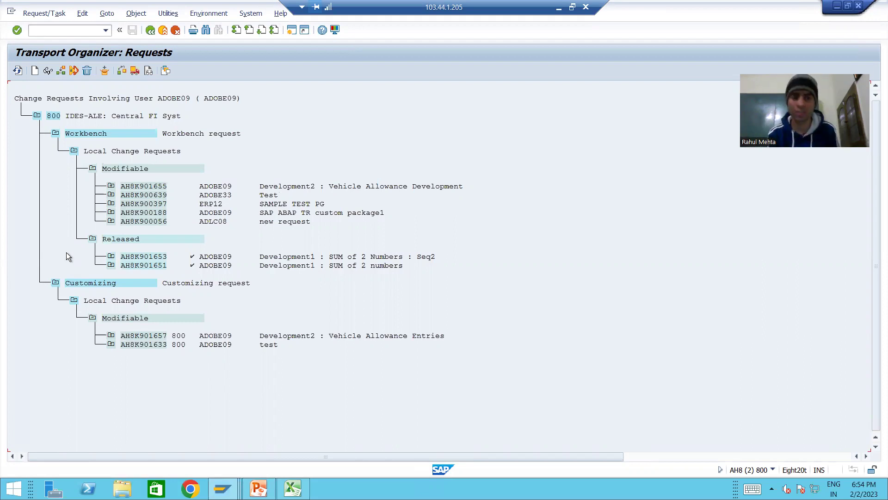
{"action": "left_click", "coordinate": [110, 187]}
{"action": "left_click", "coordinate": [128, 204]}
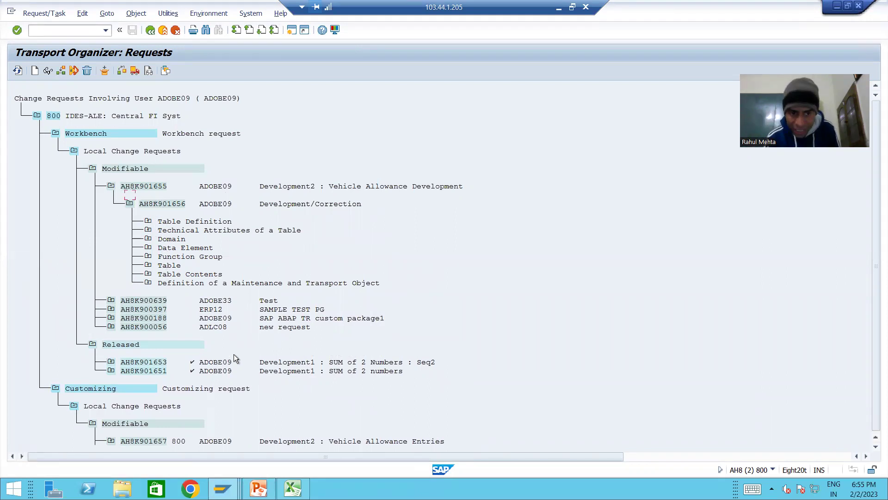
{"action": "scroll", "coordinate": [234, 354], "scroll_direction": "down", "scroll_amount": 1}
{"action": "left_click", "coordinate": [162, 432]}
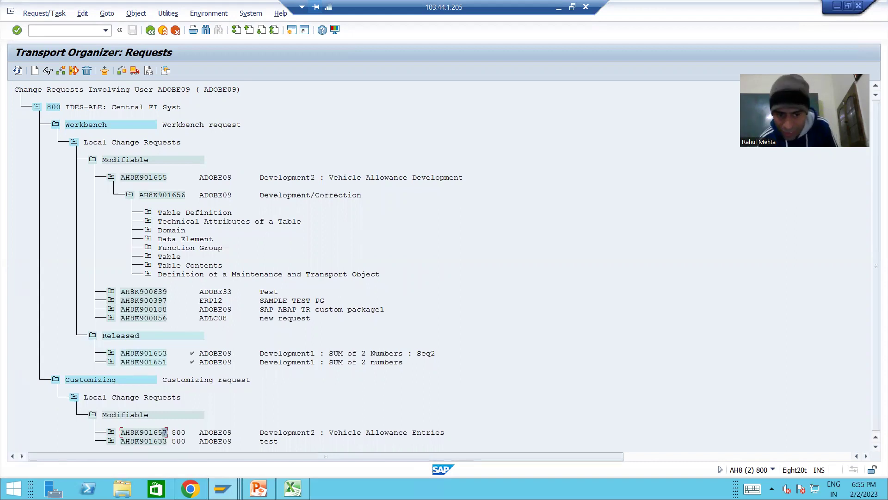
Review the saved vehicle allowance entries in the table maintenance session, then return to the request list and collapse request AH8K901655
{"action": "mouse_move", "coordinate": [223, 488]}
{"action": "left_click", "coordinate": [407, 430]}
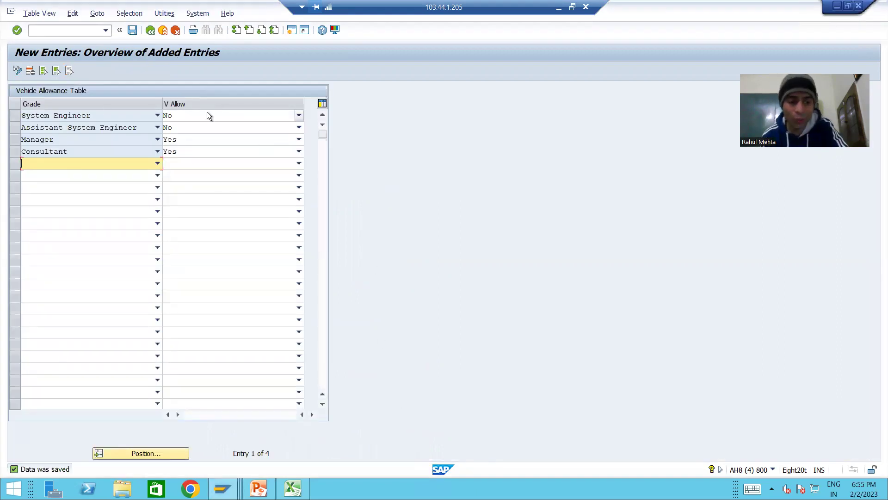
{"action": "key", "text": "alt+Tab"}
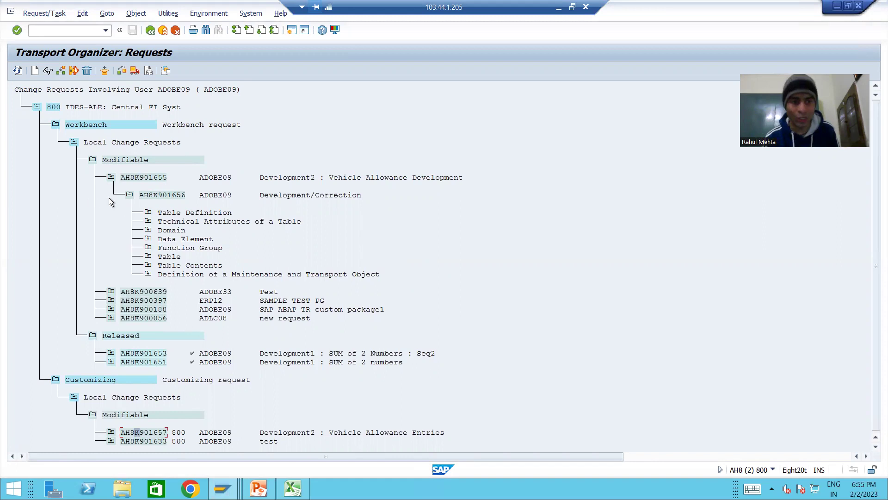
{"action": "left_click", "coordinate": [112, 178]}
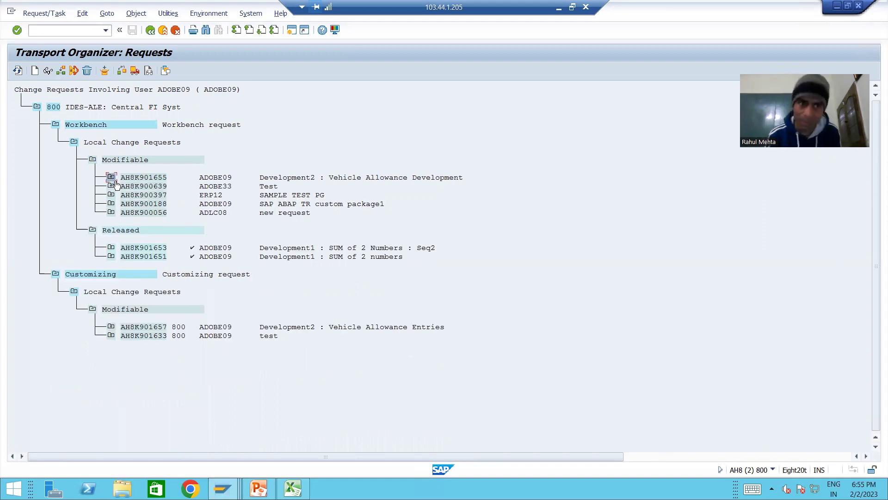
Copy the list lines of workbench request AH8K901655 and customizing request AH8K901657, each with owner and description
{"action": "left_click_drag", "start_coordinate": [122, 180], "coordinate": [468, 177]}
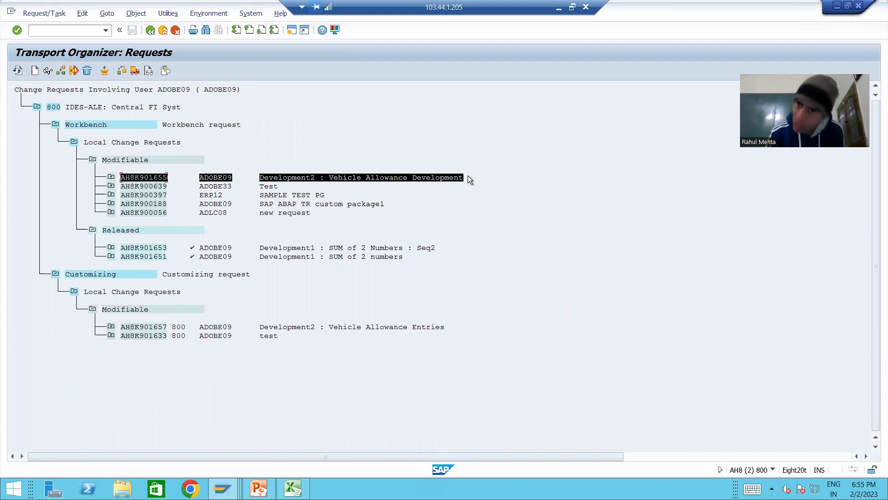
{"action": "key", "text": "ctrl+c"}
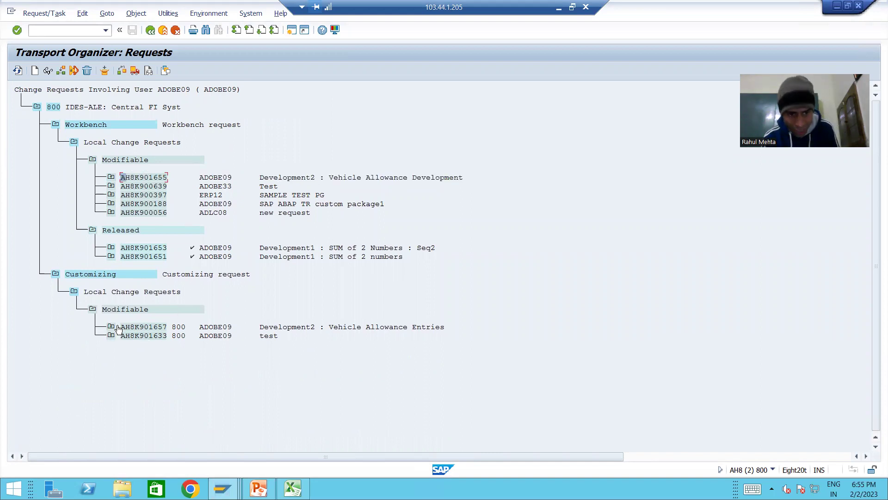
{"action": "left_click_drag", "start_coordinate": [121, 323], "coordinate": [474, 327]}
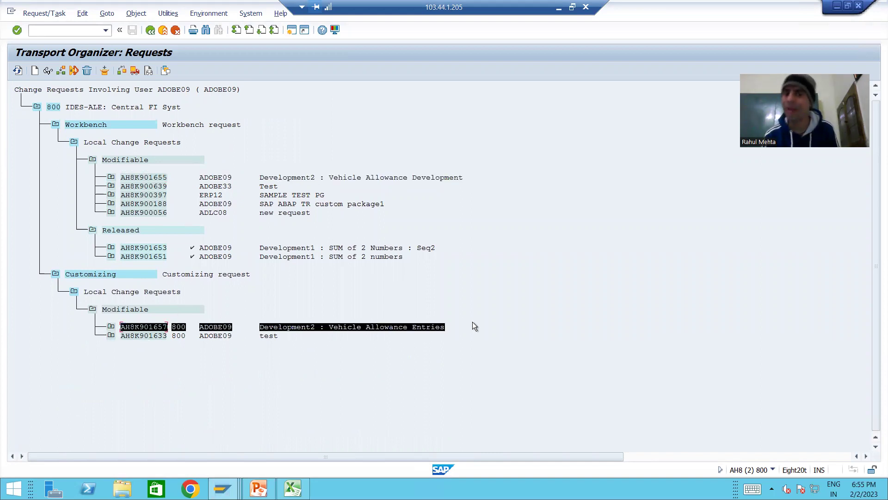
{"action": "key", "text": "ctrl+c"}
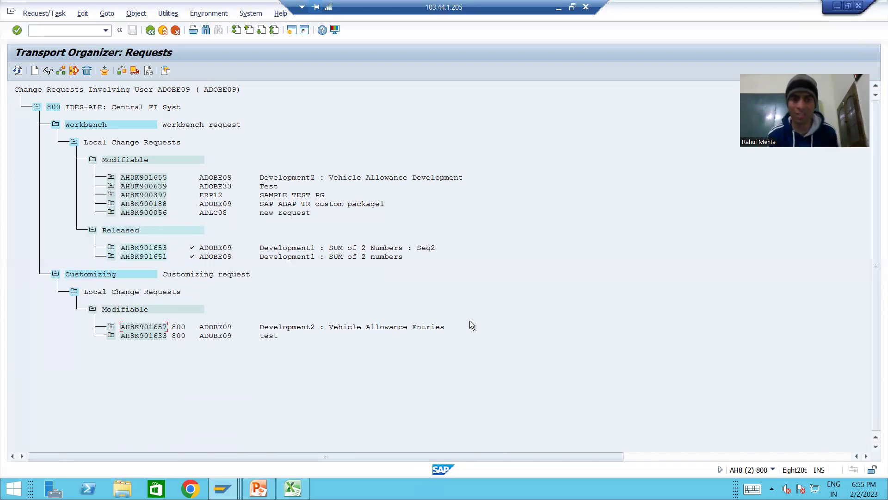
{"action": "left_click", "coordinate": [142, 177]}
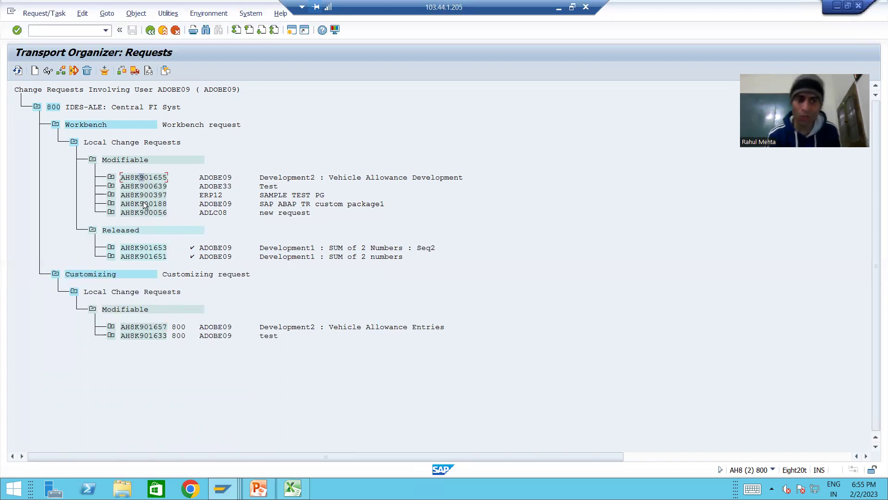
{"action": "left_click", "coordinate": [146, 328]}
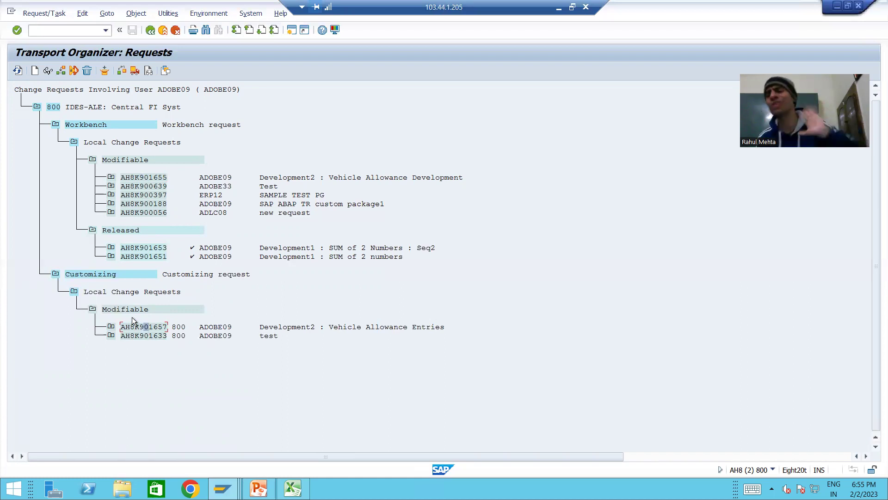
Expand workbench request AH8K901655 down to its objects and release its Development/Correction task AH8K901656
{"action": "left_click", "coordinate": [111, 178]}
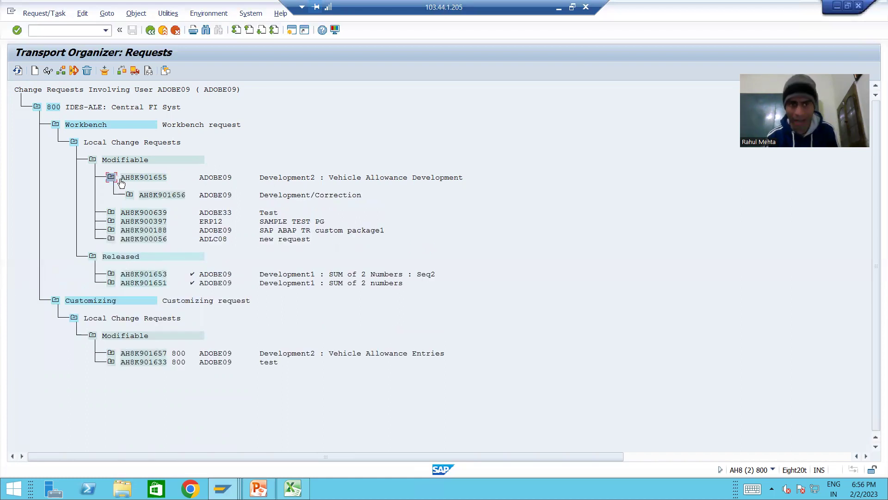
{"action": "left_click", "coordinate": [130, 195]}
{"action": "left_click", "coordinate": [168, 195]}
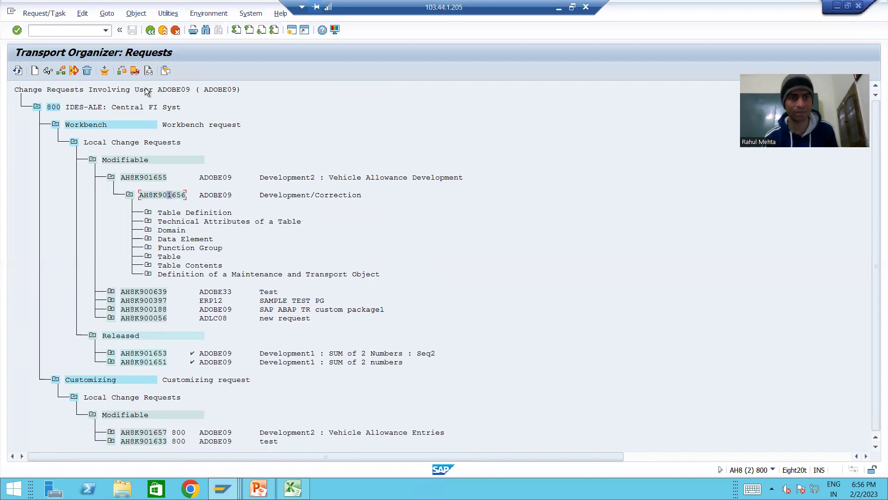
{"action": "left_click", "coordinate": [136, 70]}
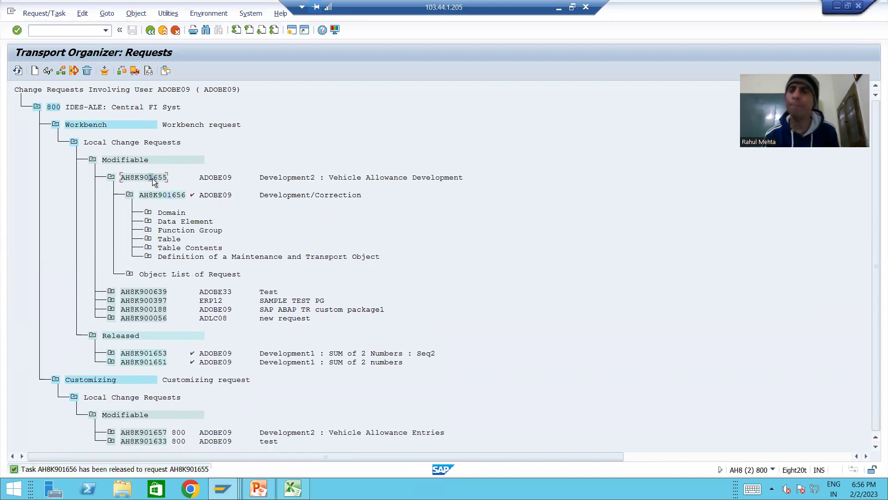
Release workbench request AH8K901655 directly, then refresh the request list and collapse the request to a single line
{"action": "left_click", "coordinate": [134, 71]}
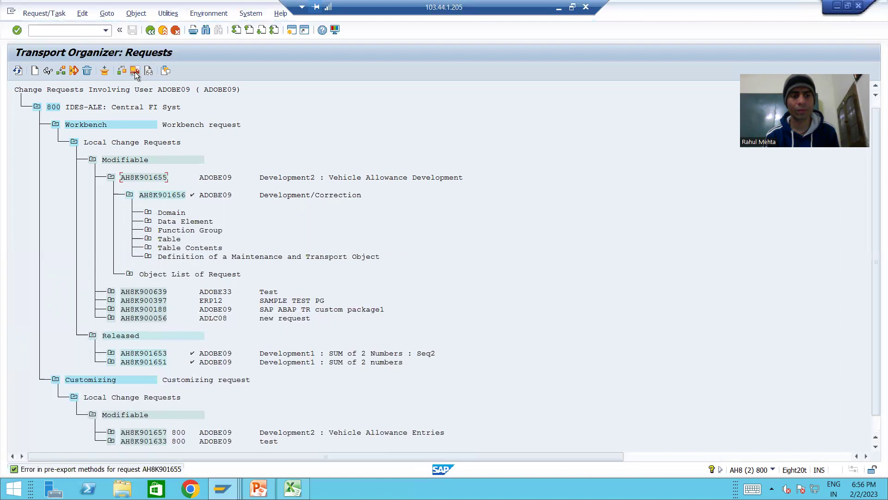
{"action": "left_click", "coordinate": [18, 71]}
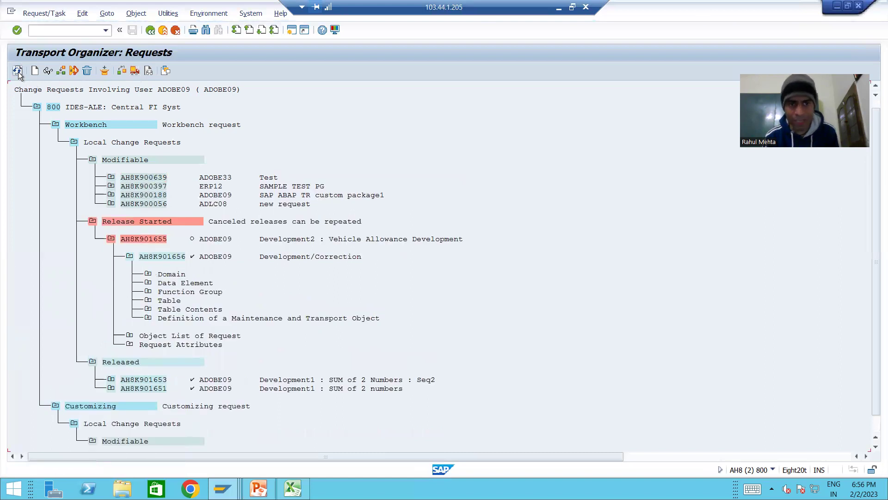
{"action": "left_click", "coordinate": [112, 239]}
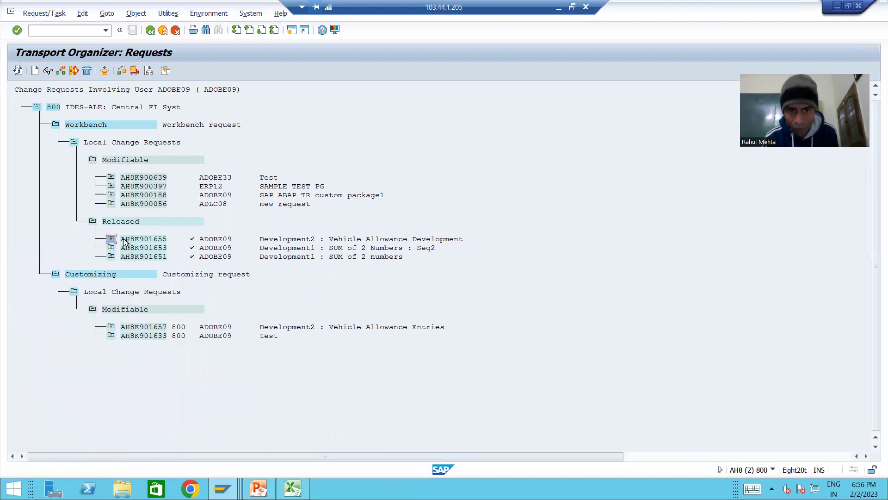
{"action": "left_click", "coordinate": [128, 240]}
{"action": "left_click_drag", "start_coordinate": [240, 238], "coordinate": [473, 236]}
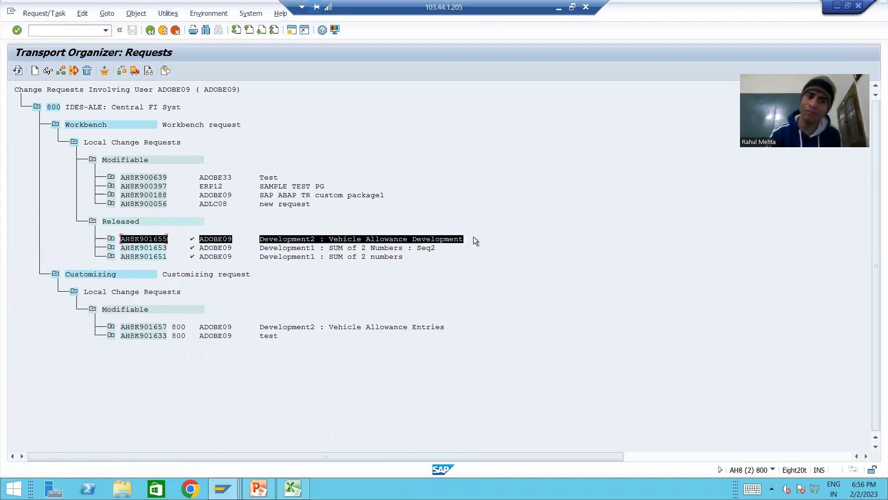
{"action": "left_click", "coordinate": [473, 237]}
Expand customizing request AH8K901657 and release its customizing task AH8K901658
{"action": "left_click", "coordinate": [112, 327]}
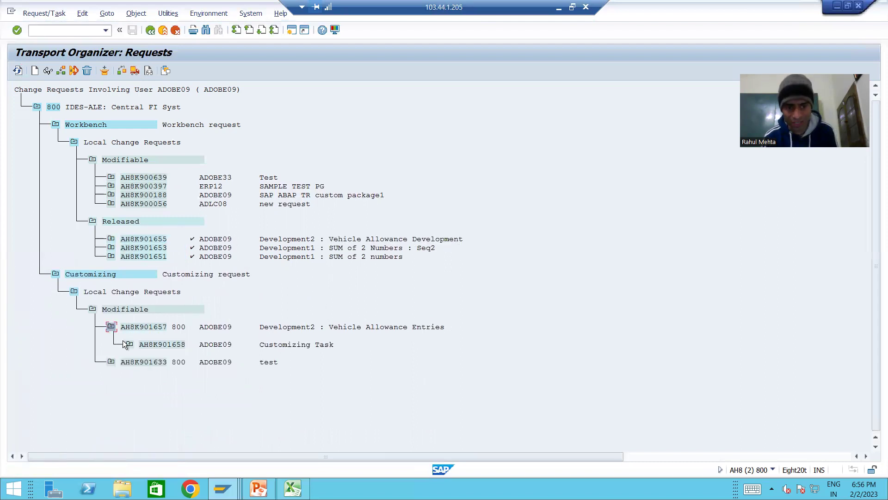
{"action": "left_click", "coordinate": [129, 345]}
{"action": "left_click", "coordinate": [170, 346]}
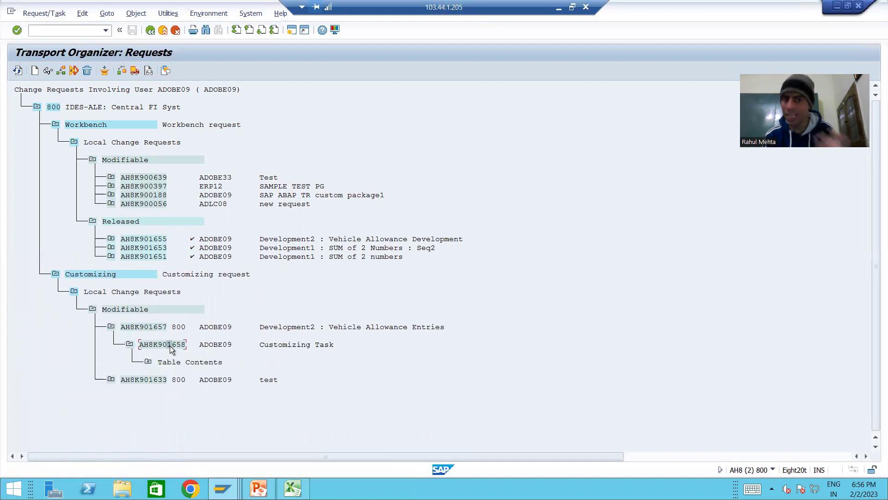
{"action": "left_click", "coordinate": [135, 71]}
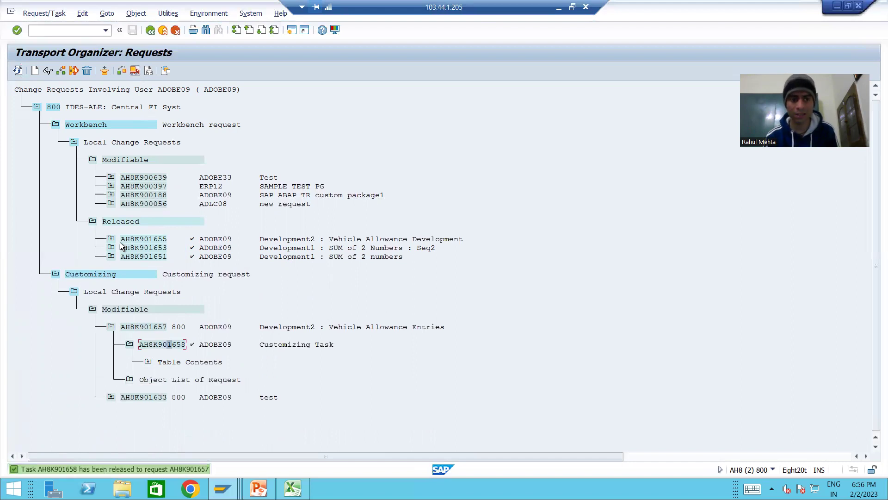
Release customizing request AH8K901657 directly, then refresh the request list and collapse the request to a single line
{"action": "left_click", "coordinate": [135, 70]}
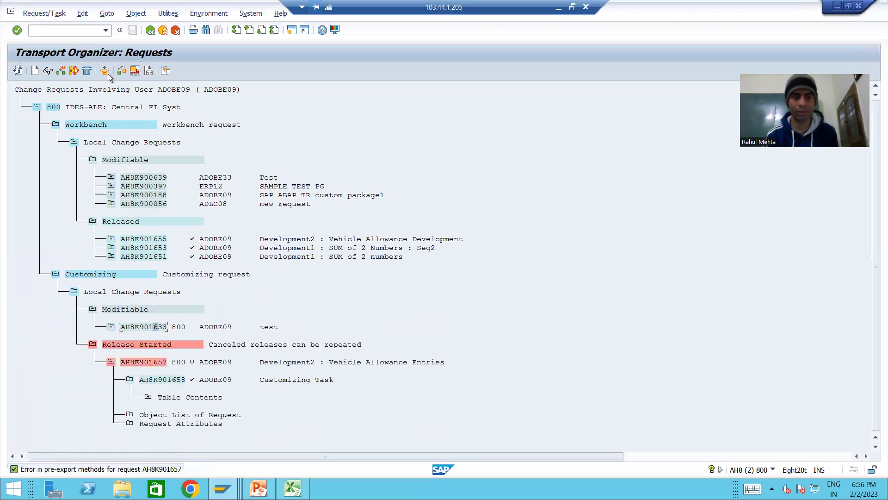
{"action": "left_click", "coordinate": [17, 71]}
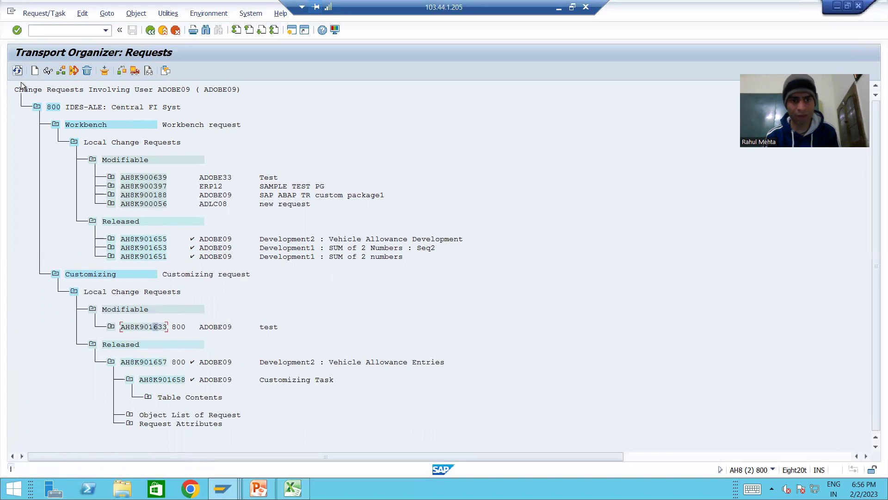
{"action": "left_click", "coordinate": [111, 361]}
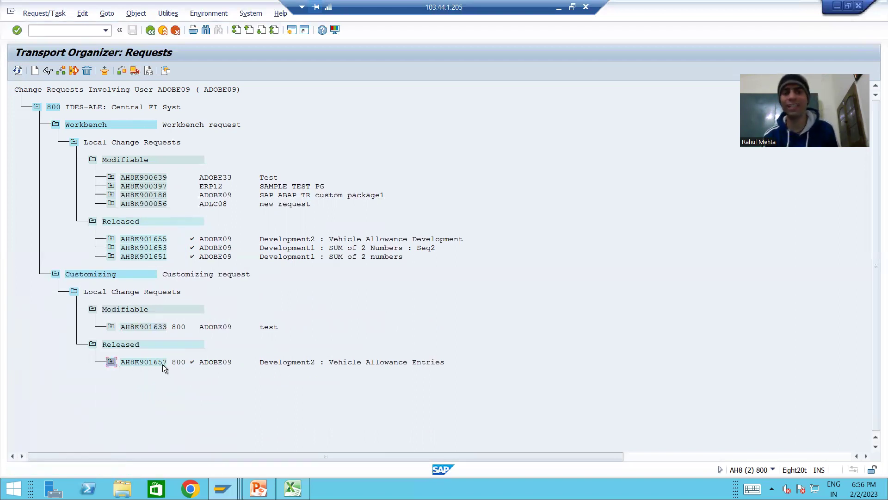
Highlight the released workbench request AH8K901655, then copy the full list line of released customizing request AH8K901657
{"action": "left_click_drag", "start_coordinate": [124, 242], "coordinate": [330, 235]}
{"action": "left_click_drag", "start_coordinate": [121, 365], "coordinate": [476, 365]}
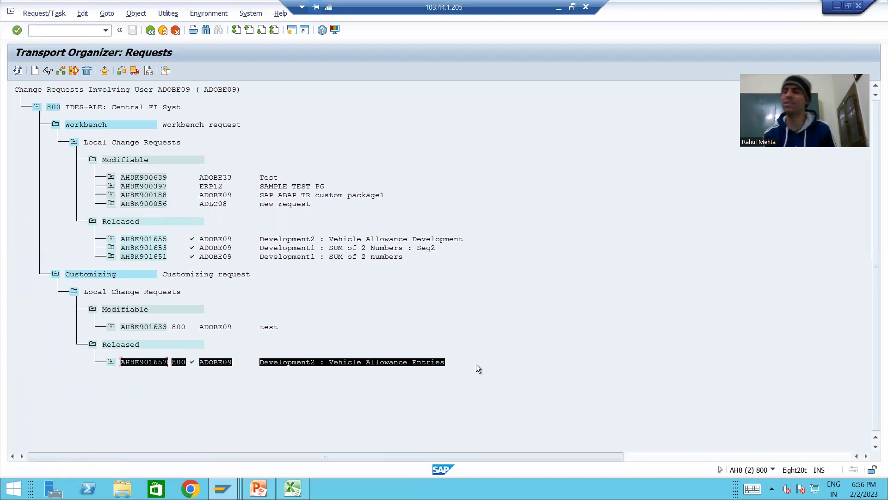
{"action": "key", "text": "ctrl+c"}
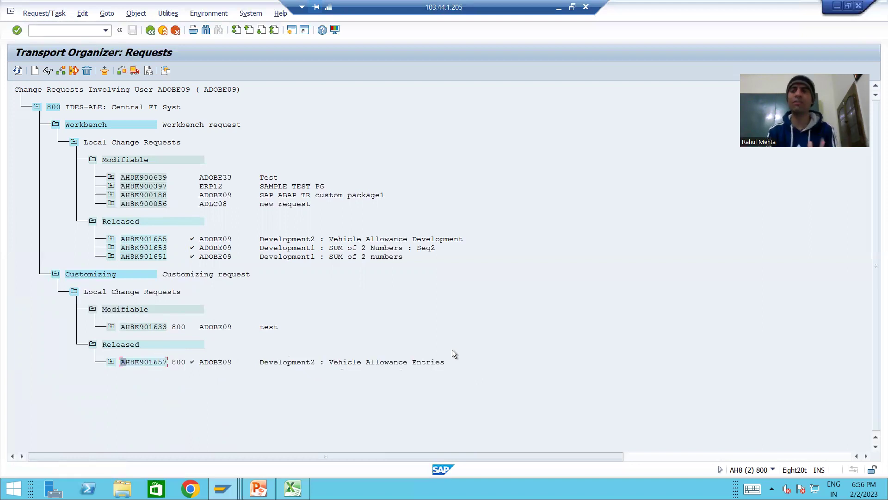